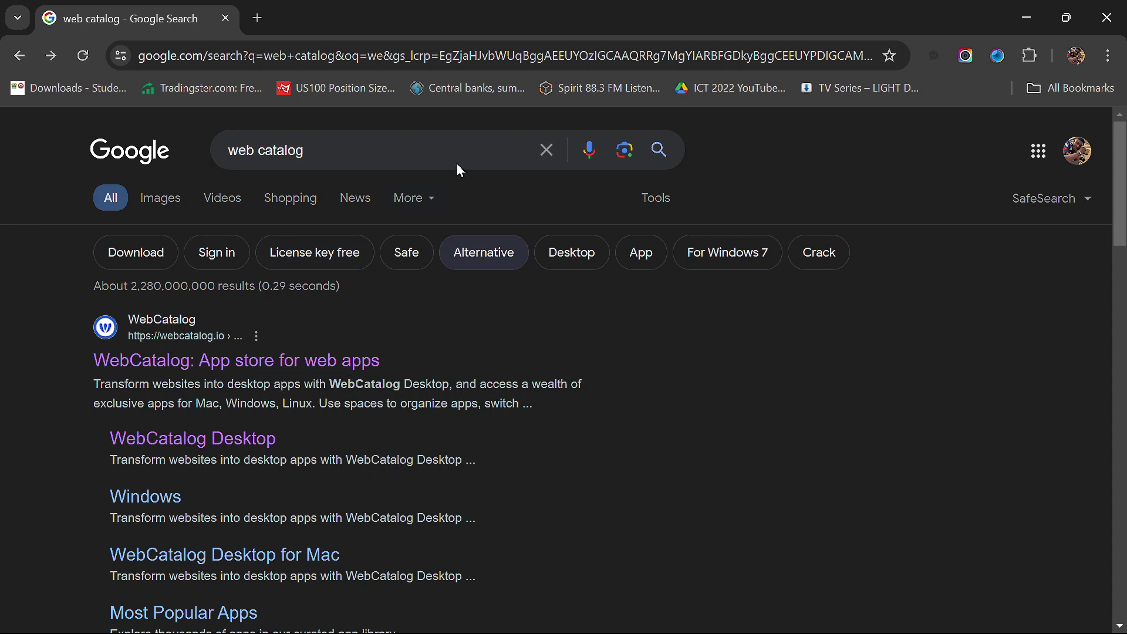
# Open the 'WebCatalog: App store for web apps' result from the Google results for web catalog.
pyautogui.click(327, 150)
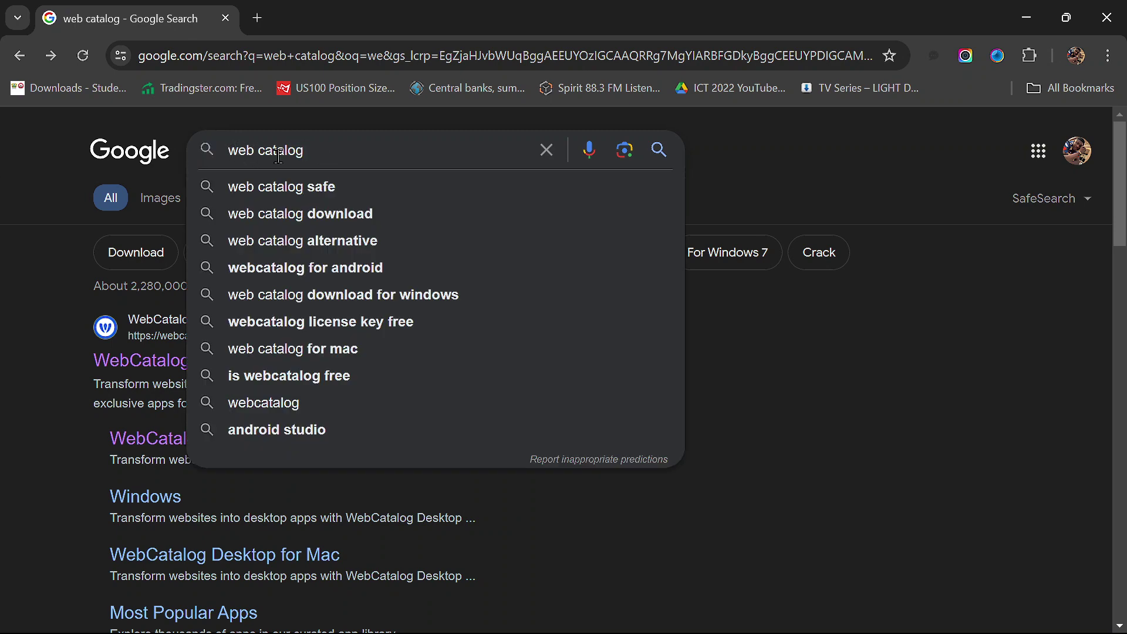
pyautogui.click(48, 268)
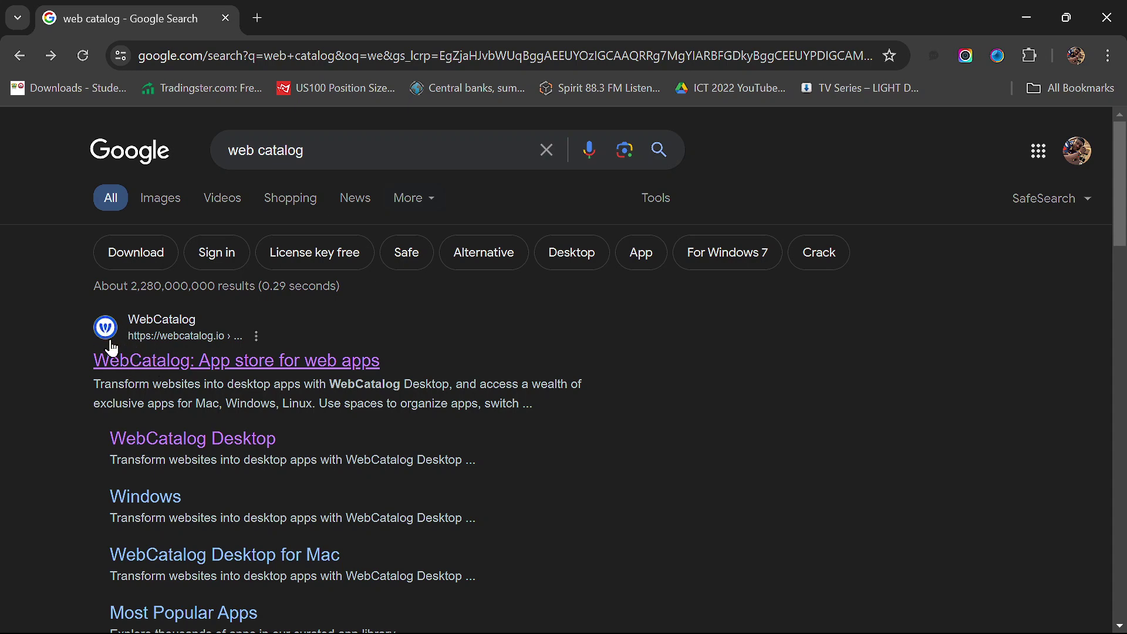
pyautogui.click(166, 368)
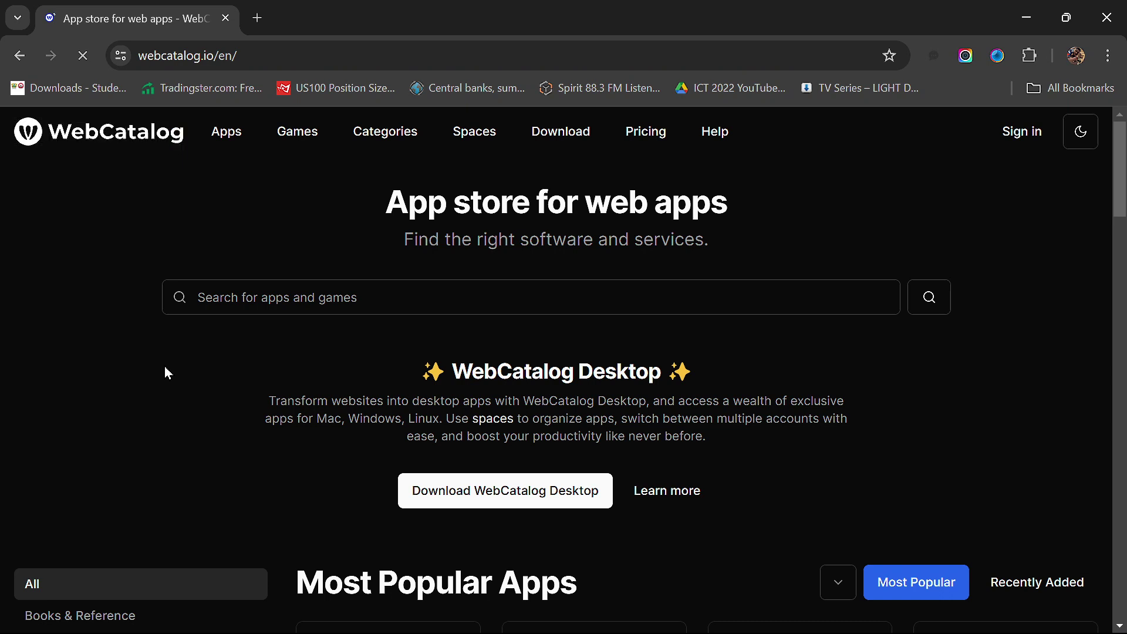
# Download WebCatalog Desktop v56.5.0 for Windows, then switch to the WebCatalog desktop app.
pyautogui.click(475, 500)
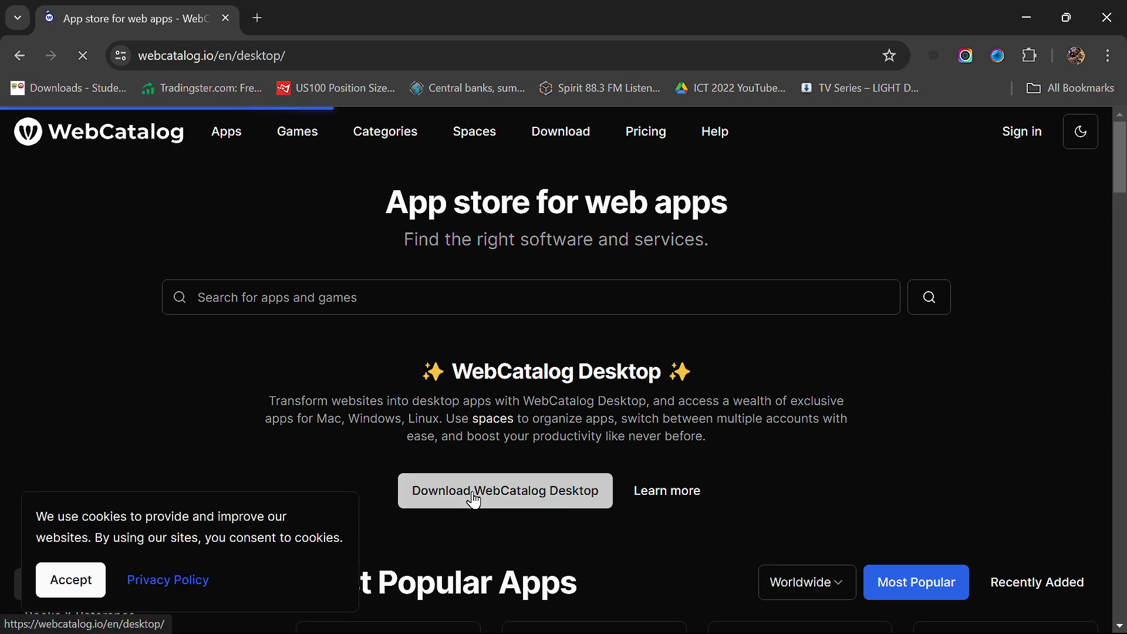
pyautogui.click(668, 469)
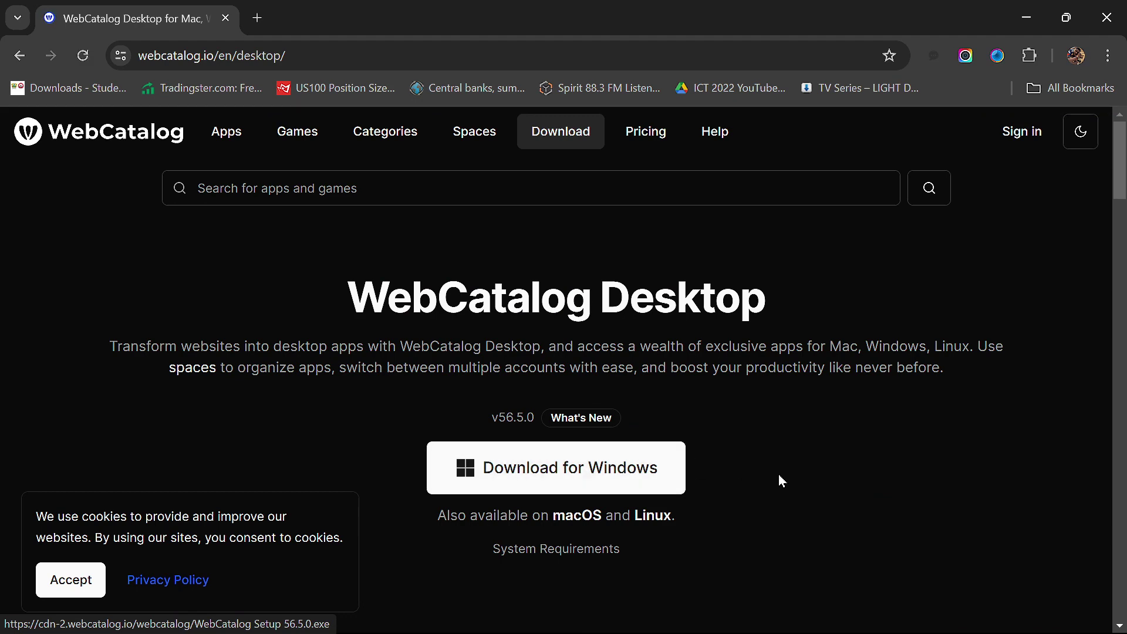
pyautogui.scroll(-3, 778, 475)
pyautogui.scroll(-4, 778, 474)
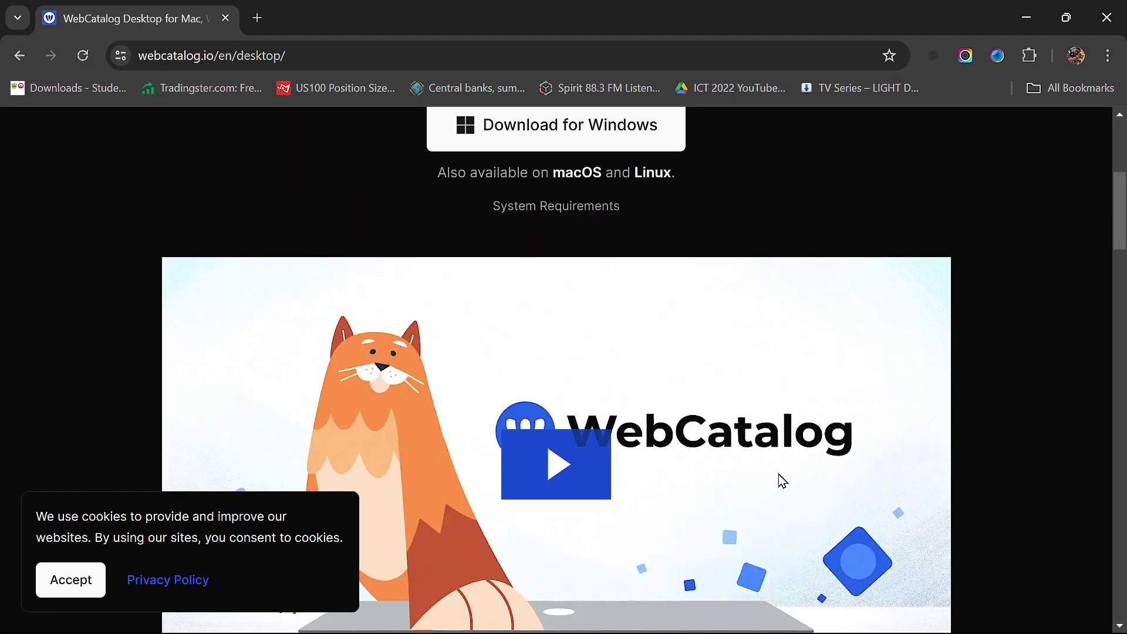
pyautogui.scroll(-4, 779, 476)
pyautogui.scroll(9, 778, 470)
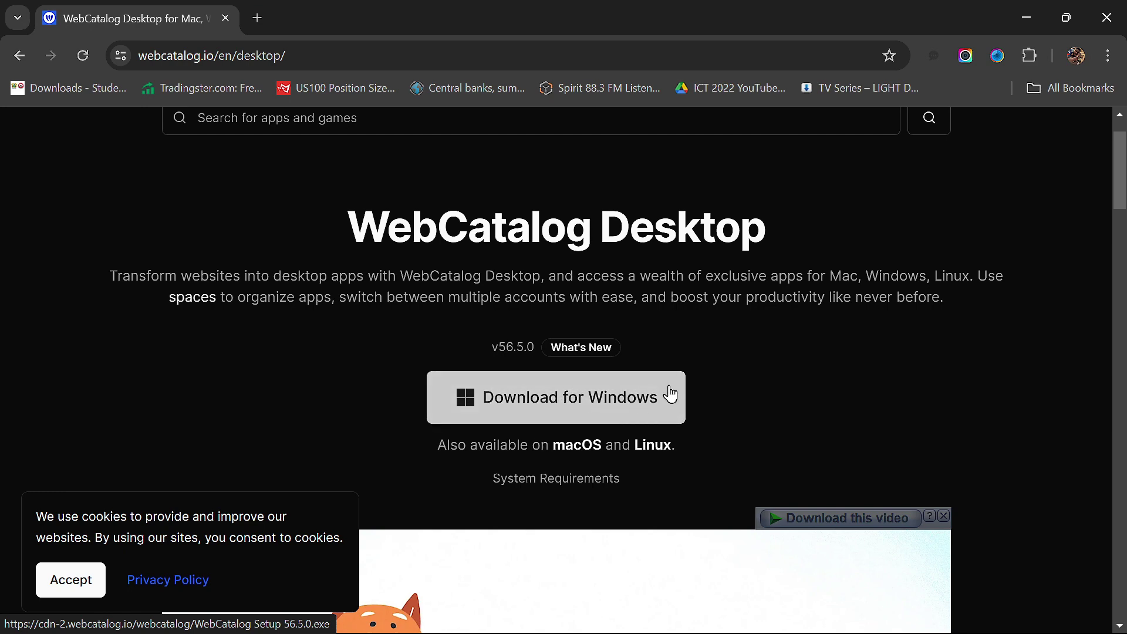
pyautogui.moveTo(770, 629)
pyautogui.click(797, 613)
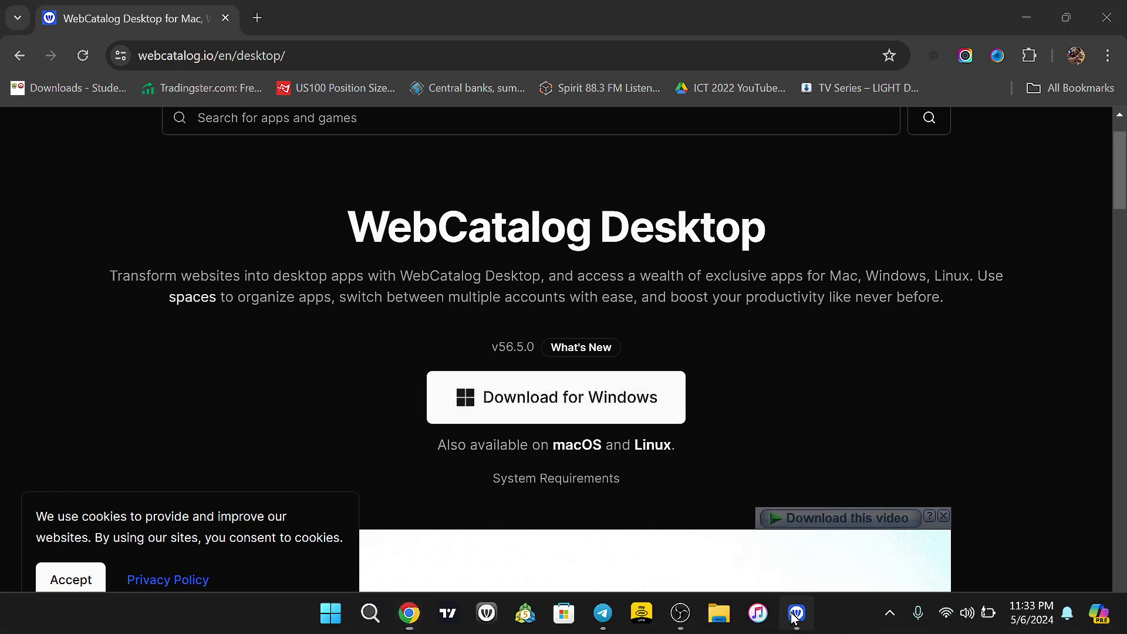
# Browse the popular apps grid (YouTube, WhatsApp, Gmail) and focus the catalogue Search box.
pyautogui.click(552, 105)
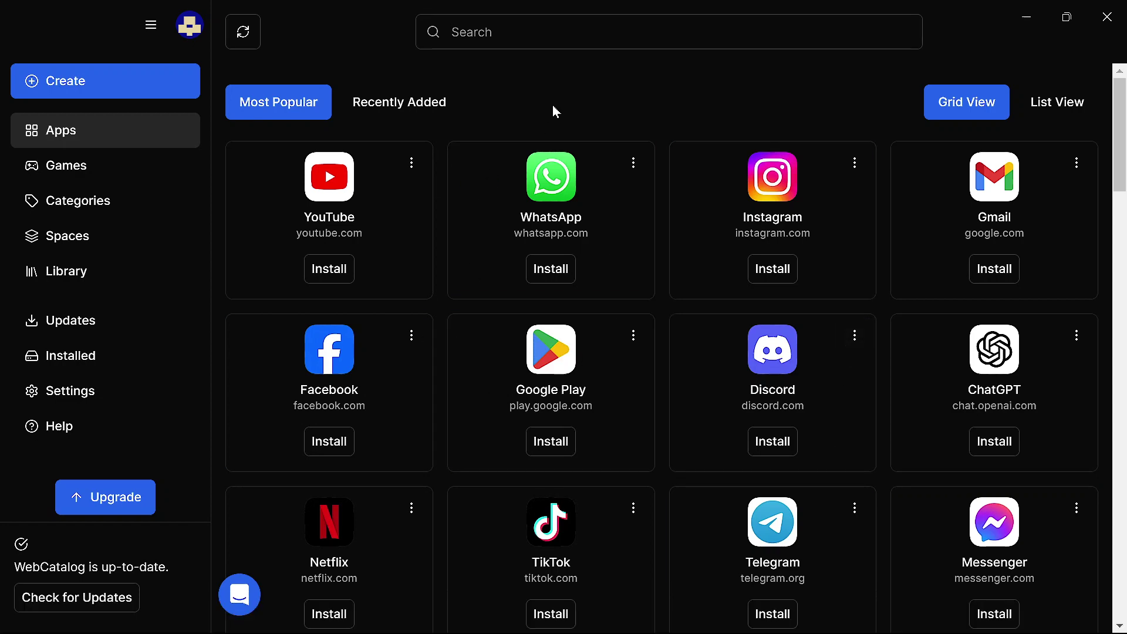
pyautogui.scroll(-8, 453, 468)
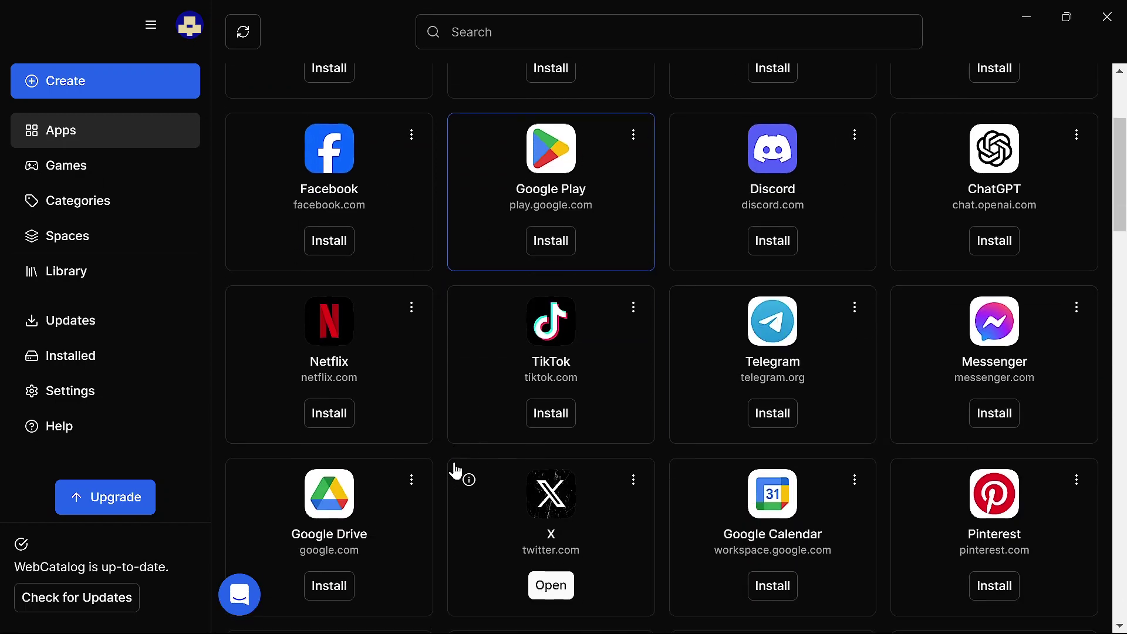
pyautogui.scroll(-10, 664, 388)
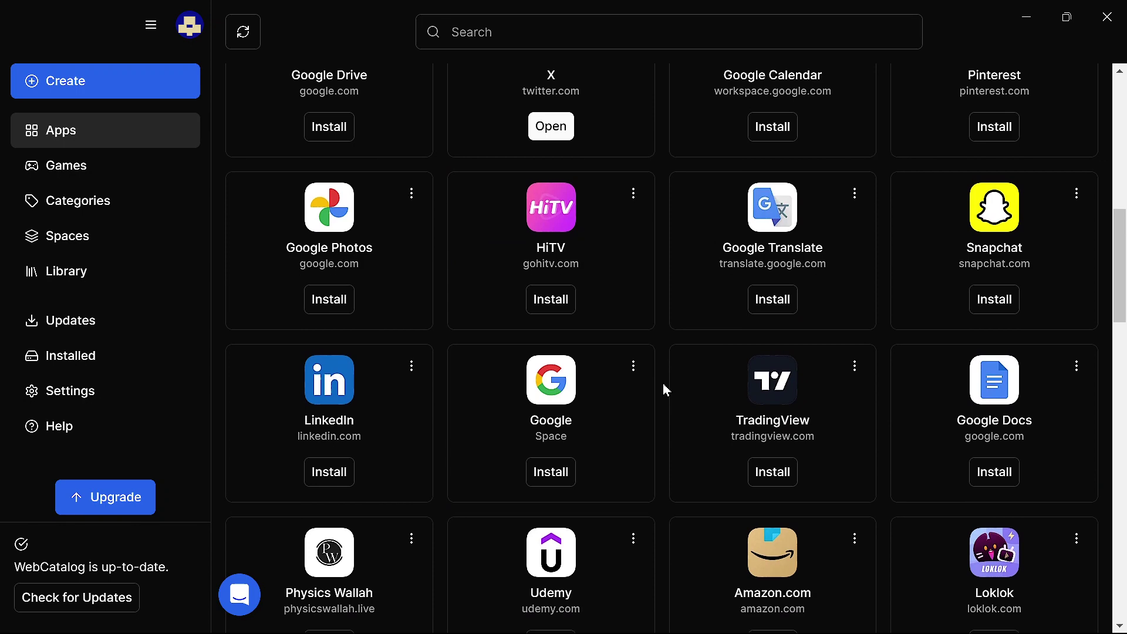
pyautogui.scroll(-6, 663, 383)
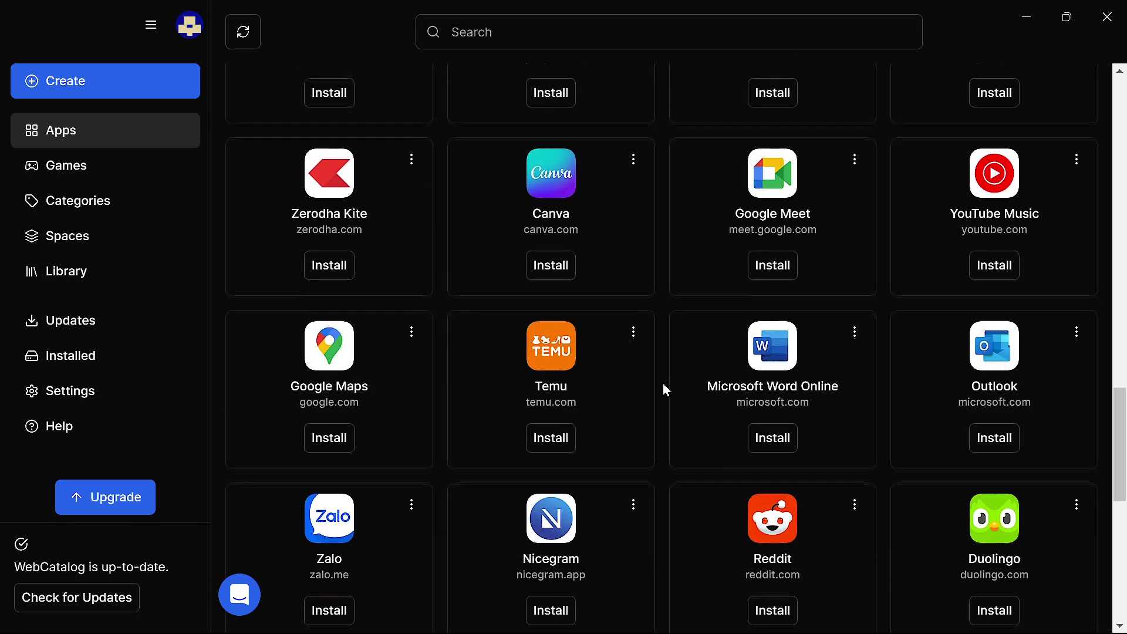
pyautogui.scroll(2, 663, 382)
pyautogui.scroll(-3, 607, 410)
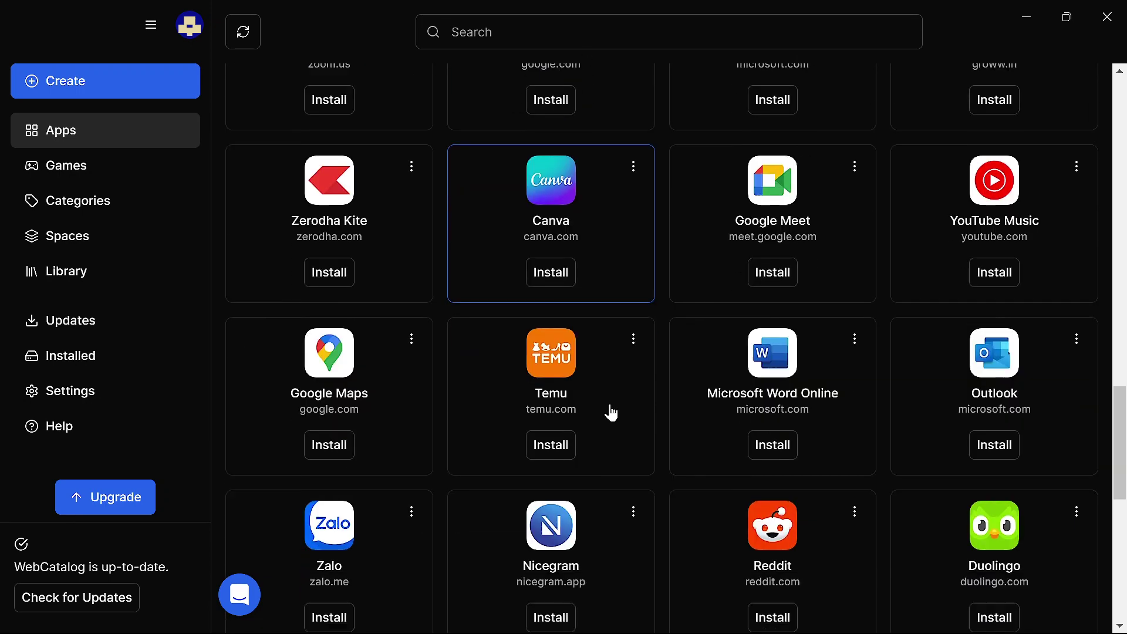
pyautogui.scroll(-8, 714, 433)
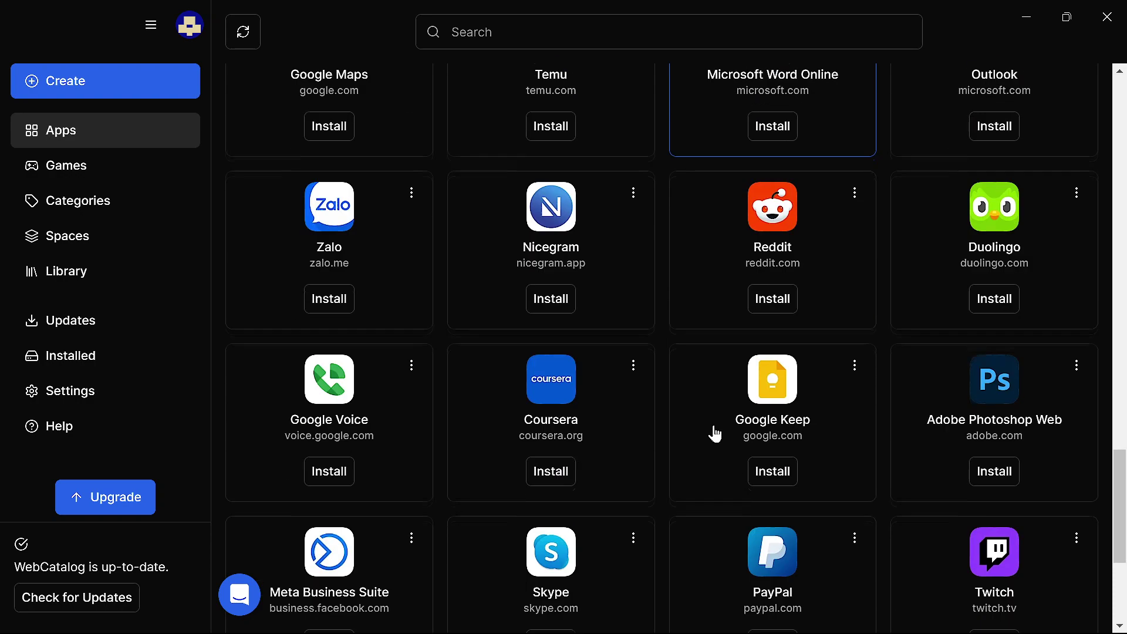
pyautogui.scroll(-1, 714, 433)
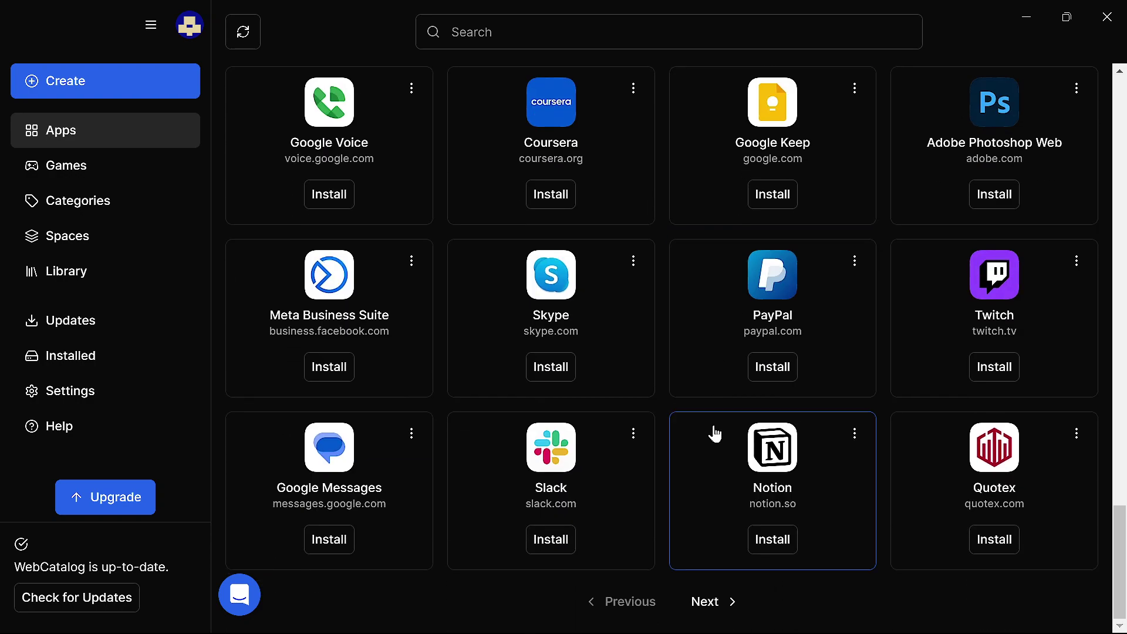
pyautogui.scroll(15, 715, 434)
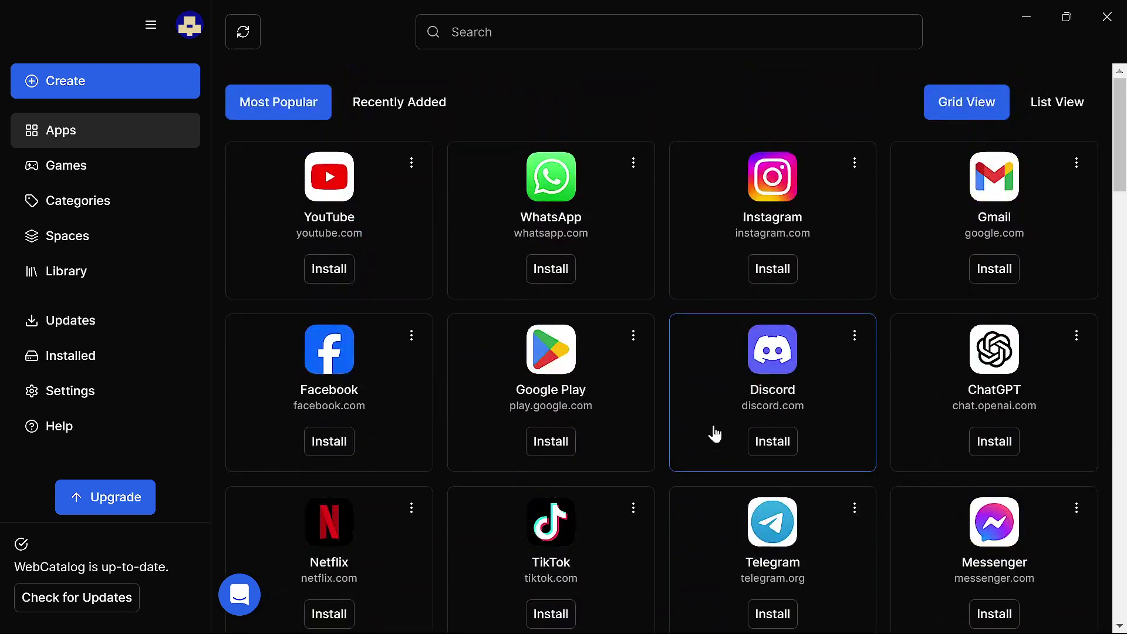
pyautogui.click(528, 27)
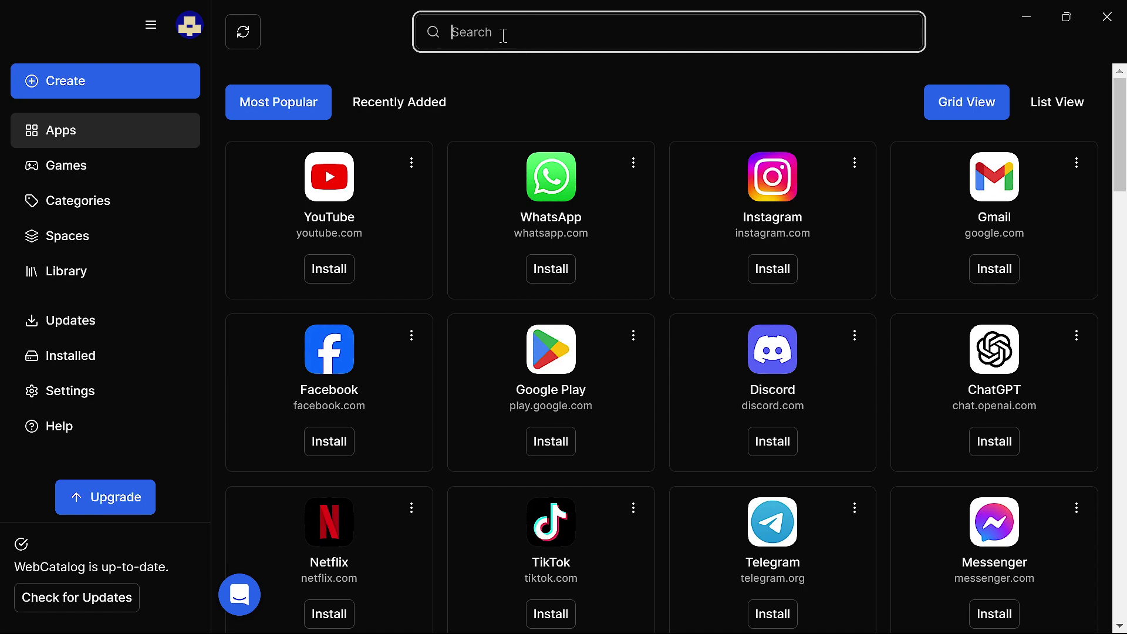
# Search the catalogue for 'tradingview.binary.com'.
pyautogui.write('t')
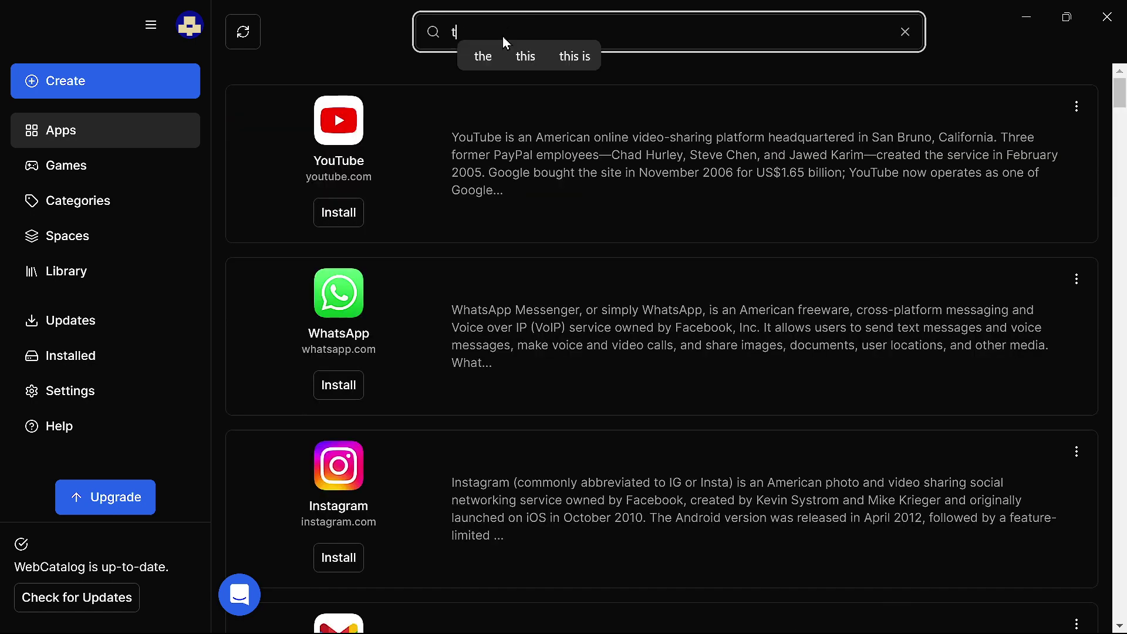
pyautogui.write('radi')
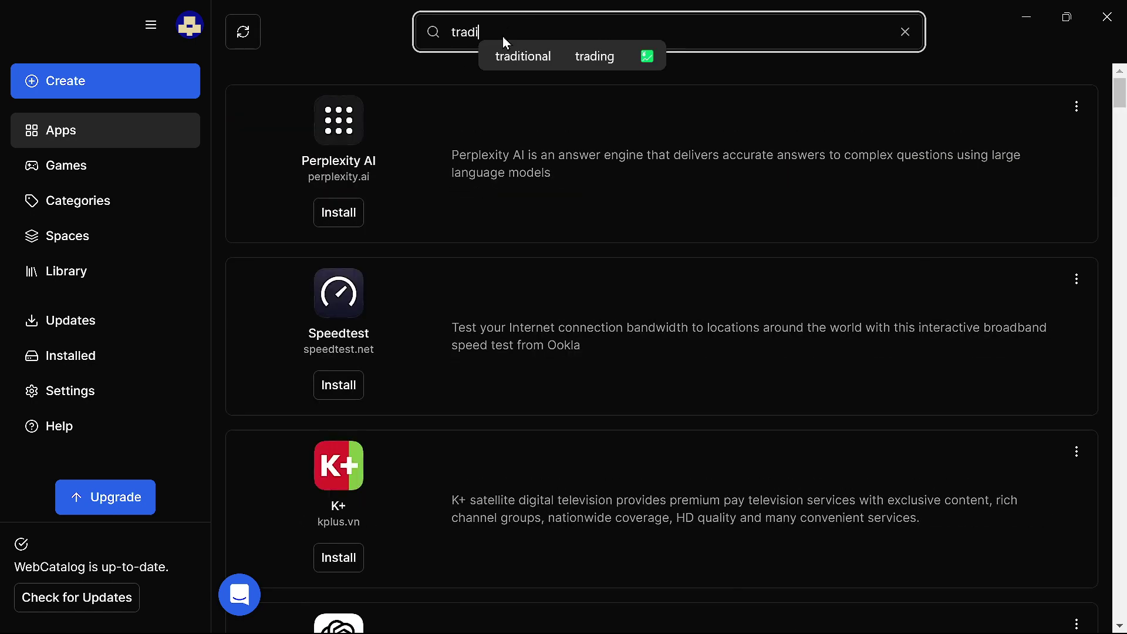
pyautogui.write('ngview')
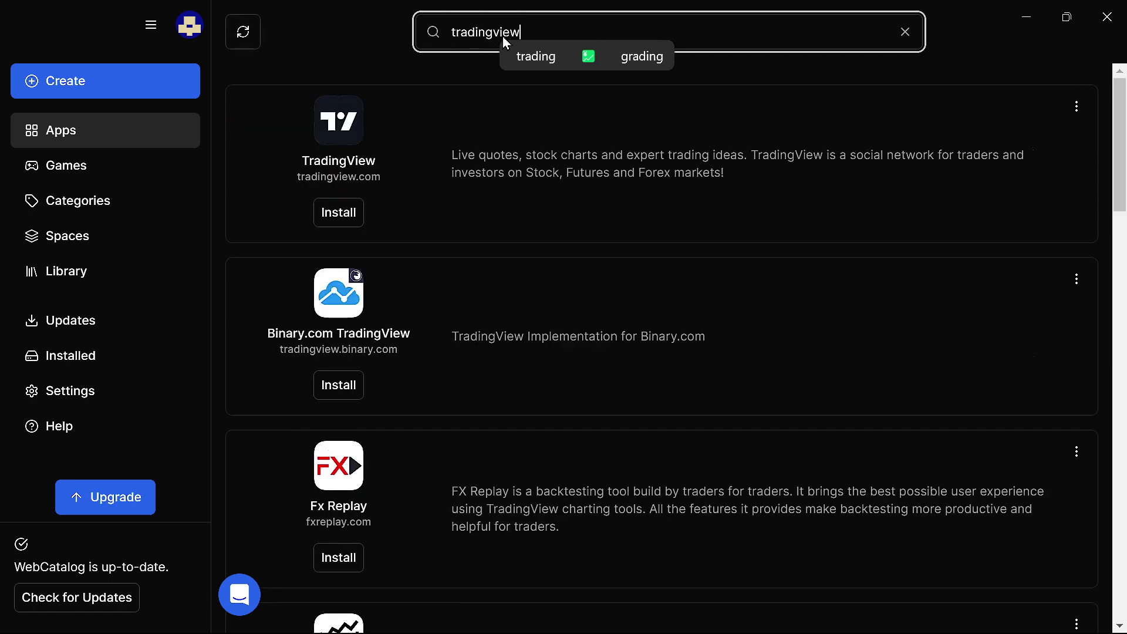
pyautogui.write('.binary')
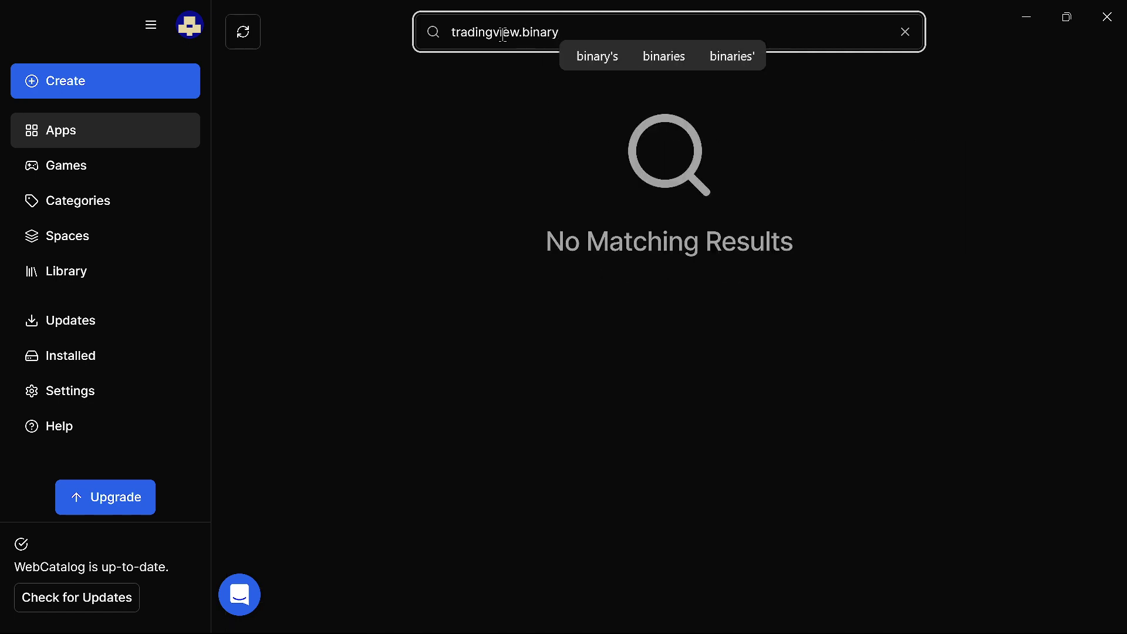
pyautogui.write('.com')
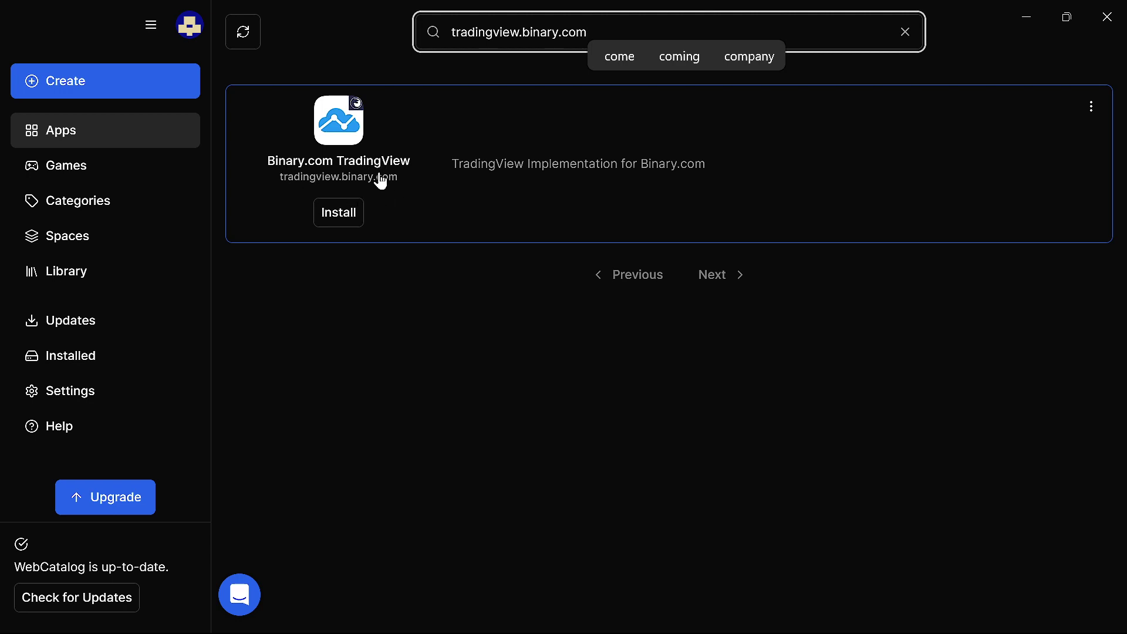
# Install the Binary.com TradingView app and close WebCatalog once the card shows Open.
pyautogui.click(346, 215)
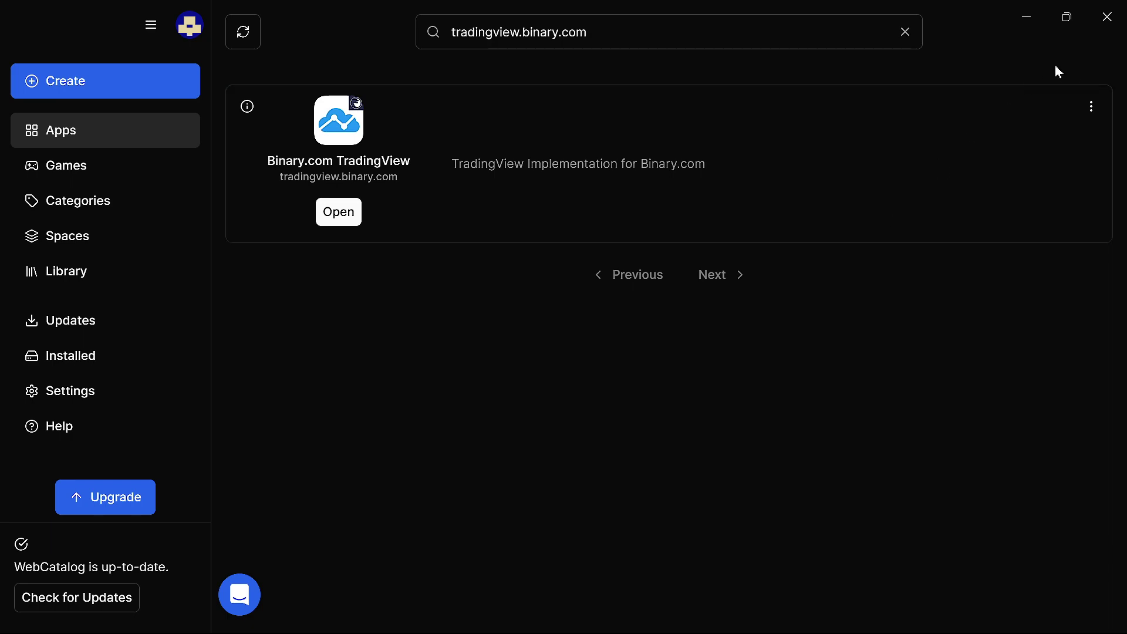
pyautogui.click(1104, 17)
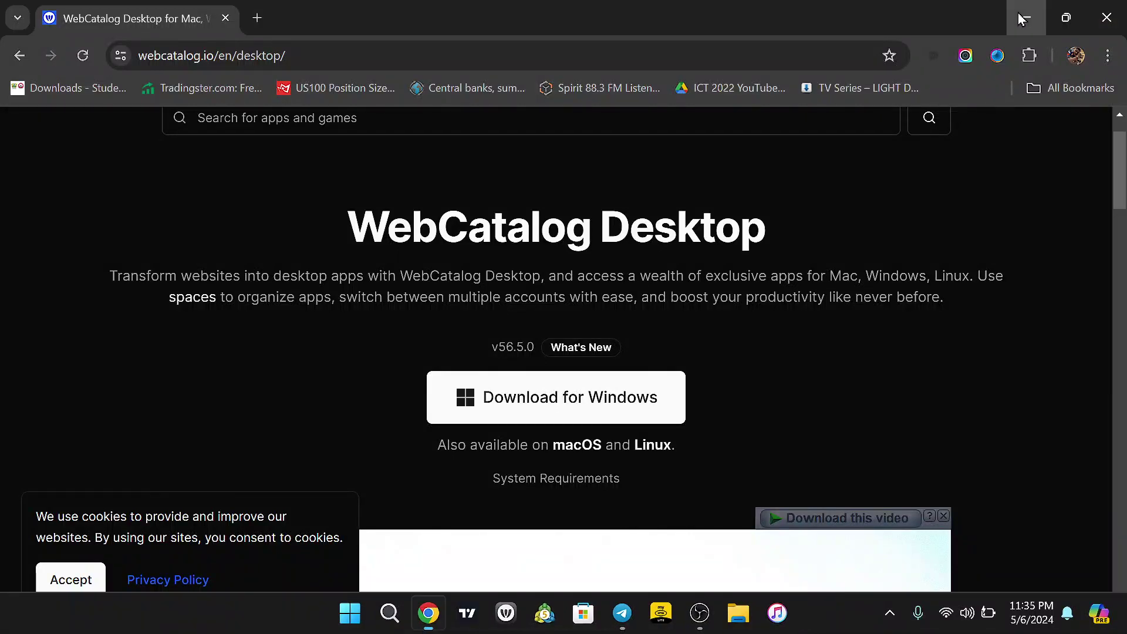
# Minimize Chrome and launch the Binary.com TradingView shortcut from the desktop.
pyautogui.click(1025, 18)
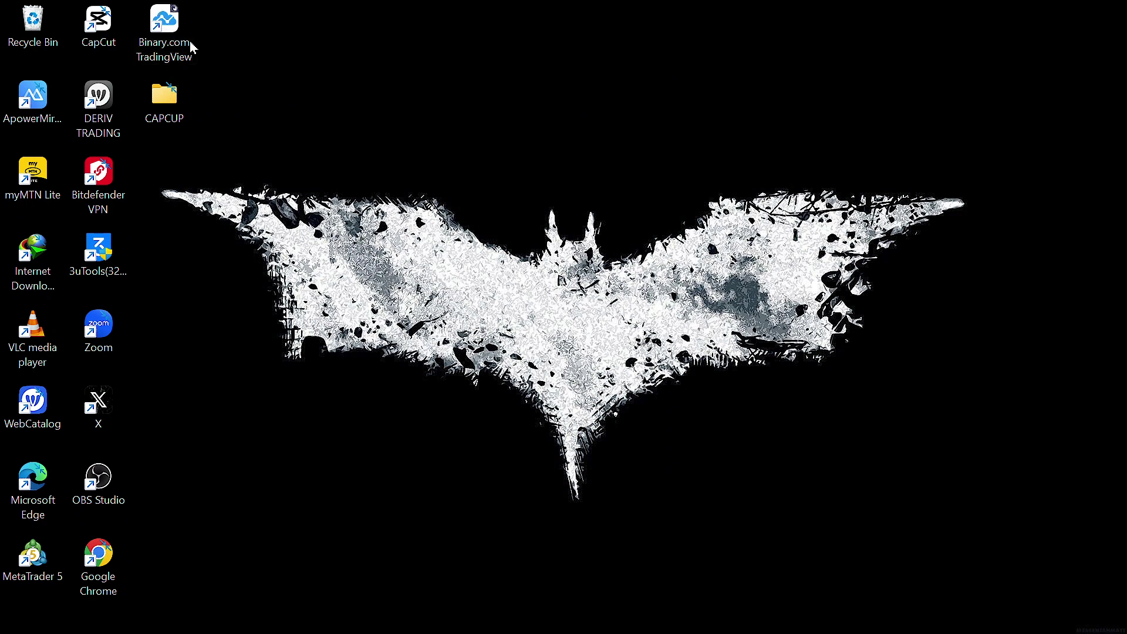
pyautogui.click(159, 27)
pyautogui.doubleClick(158, 26)
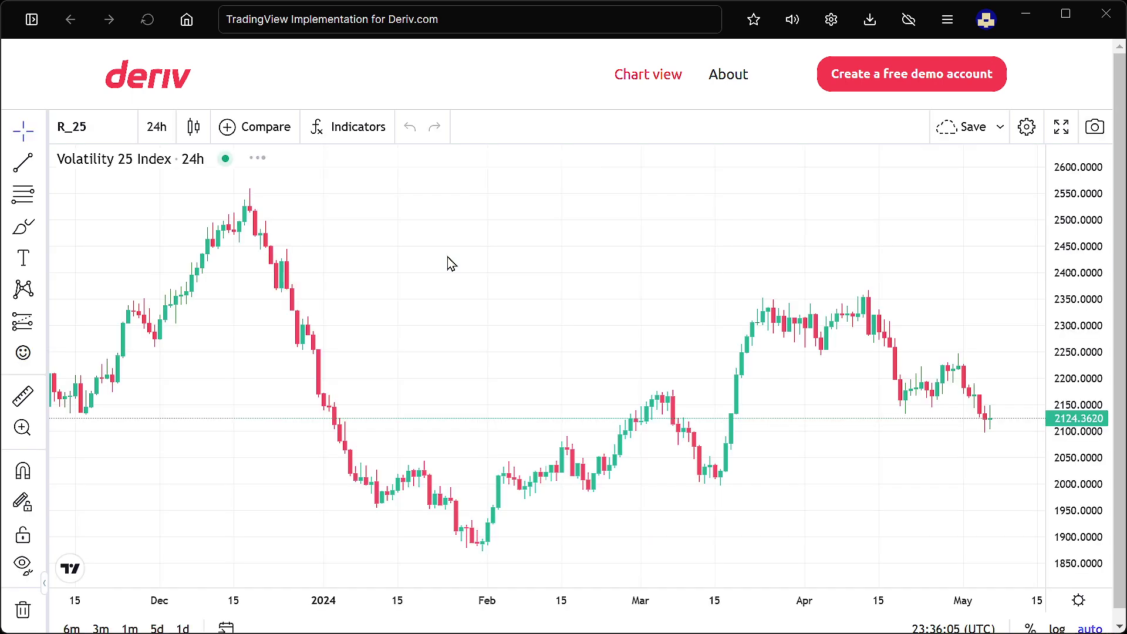
# Open Chart settings from the Volatility 25 Index candle series and expand the down-body colour choices.
pyautogui.scroll(2, 795, 316)
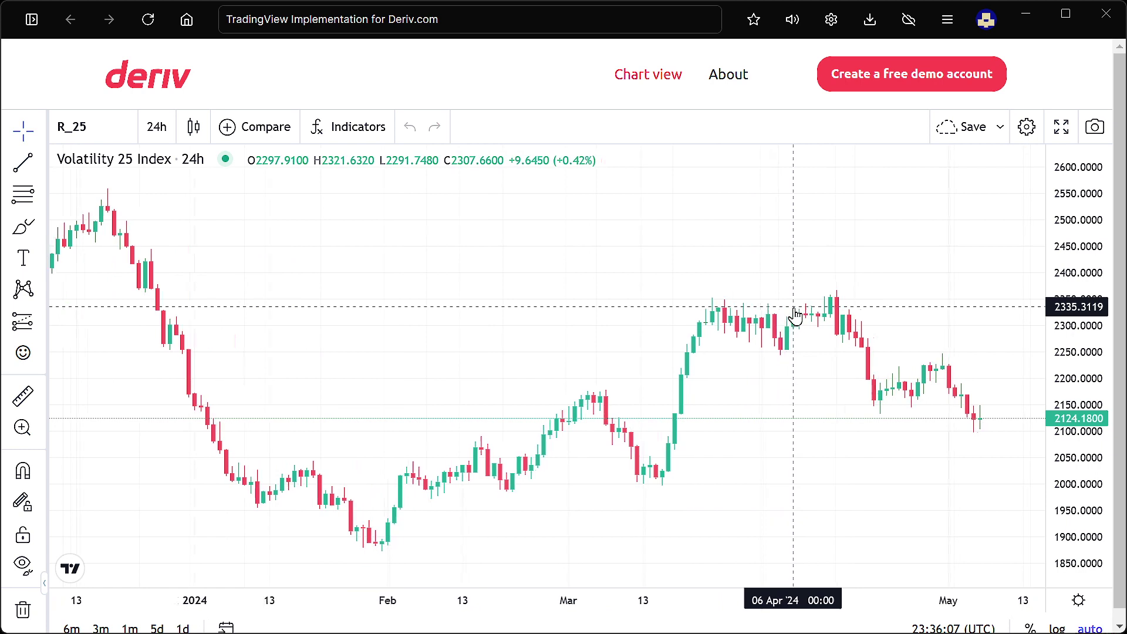
pyautogui.scroll(1, 810, 315)
pyautogui.click(830, 314)
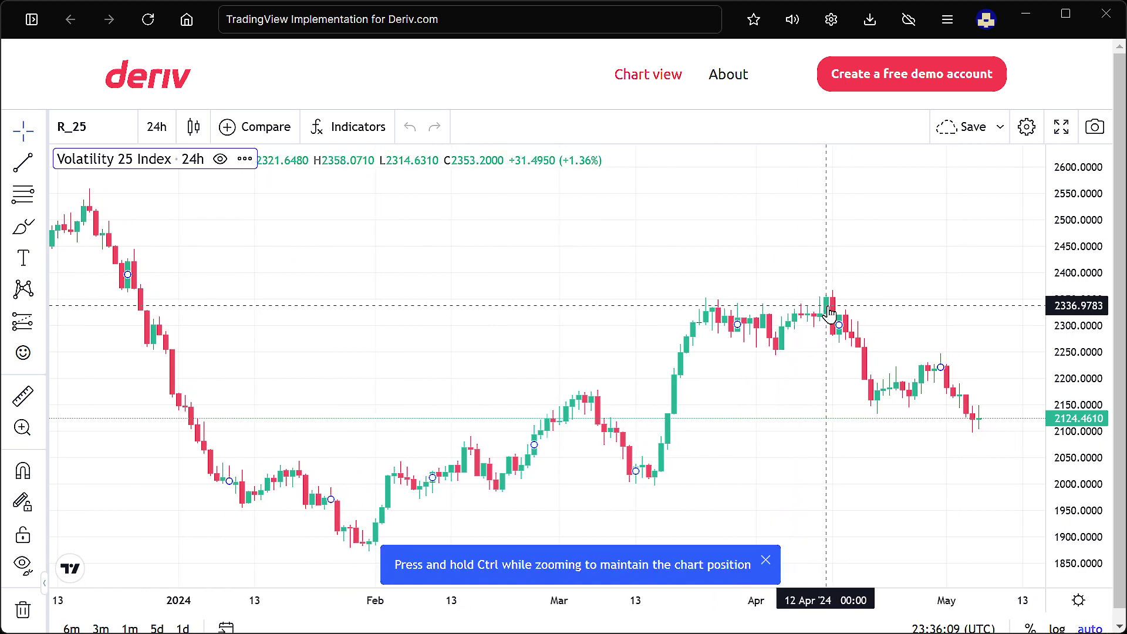
pyautogui.doubleClick(829, 314)
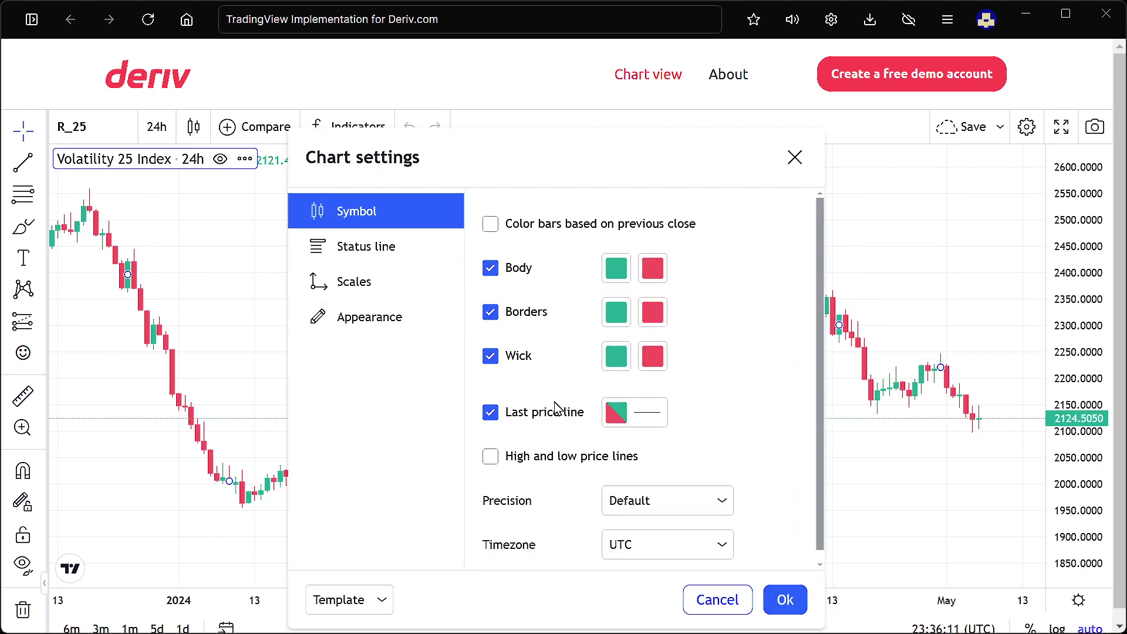
pyautogui.click(654, 268)
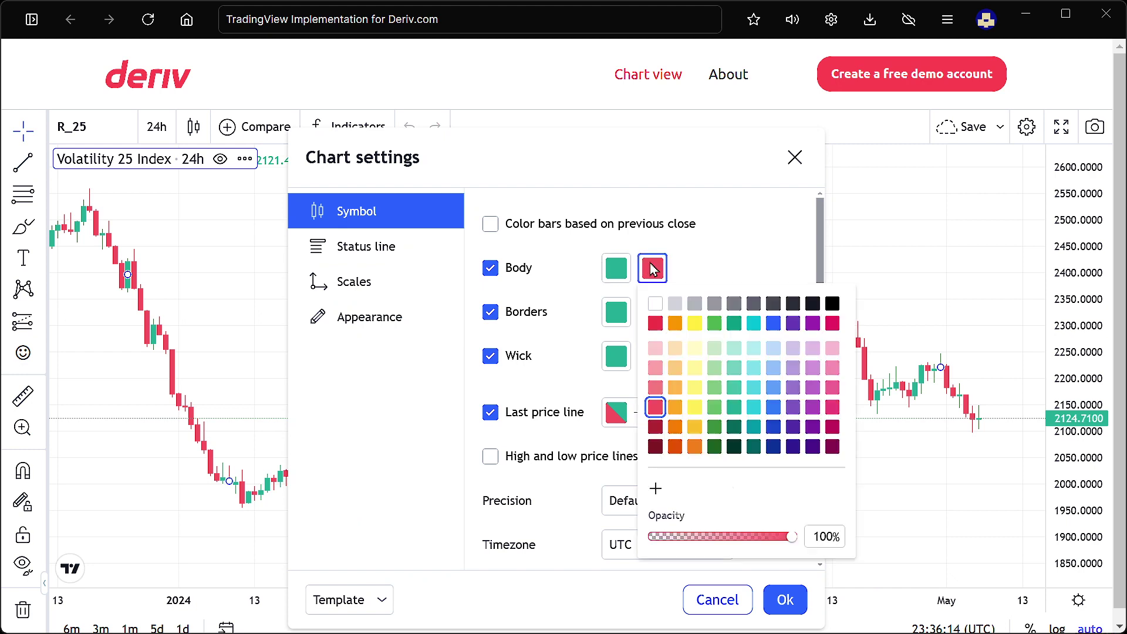
# Set both the up and down candle body colours to black.
pyautogui.click(832, 303)
pyautogui.click(740, 253)
pyautogui.click(614, 268)
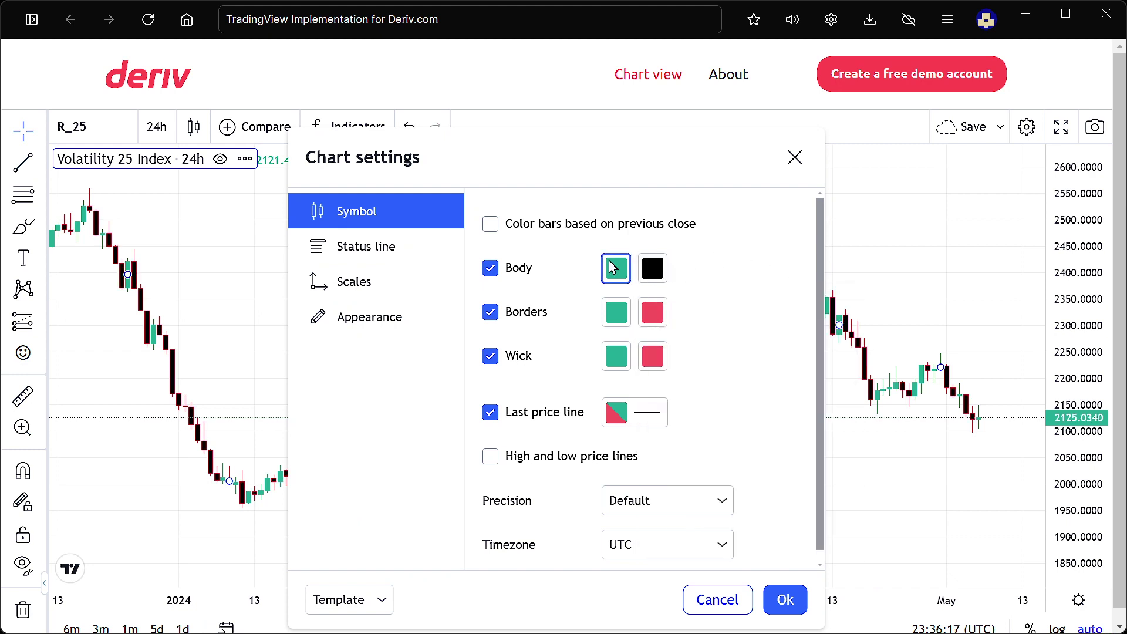
pyautogui.click(796, 303)
pyautogui.click(746, 259)
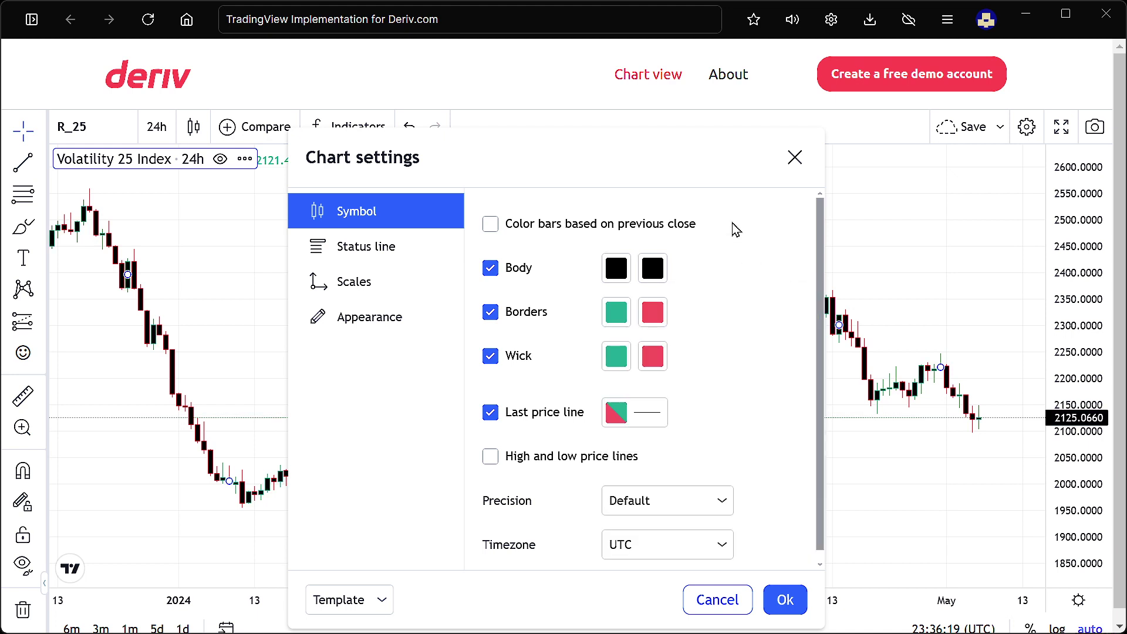
# Set the up and down candle border colours to black.
pyautogui.click(620, 316)
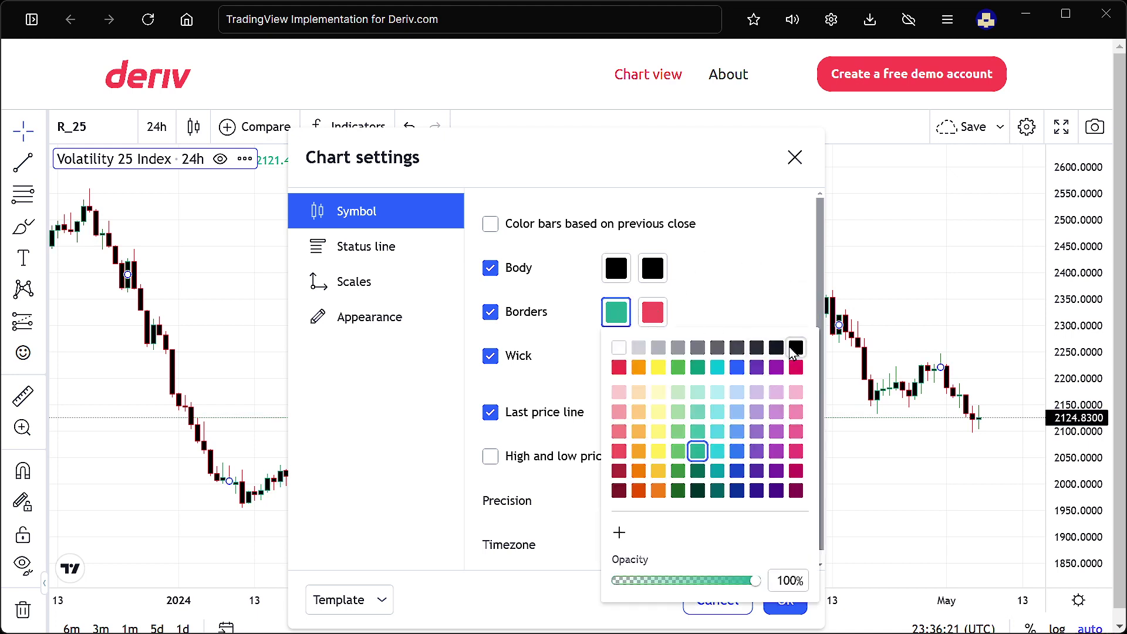
pyautogui.click(796, 348)
pyautogui.click(650, 317)
pyautogui.click(652, 315)
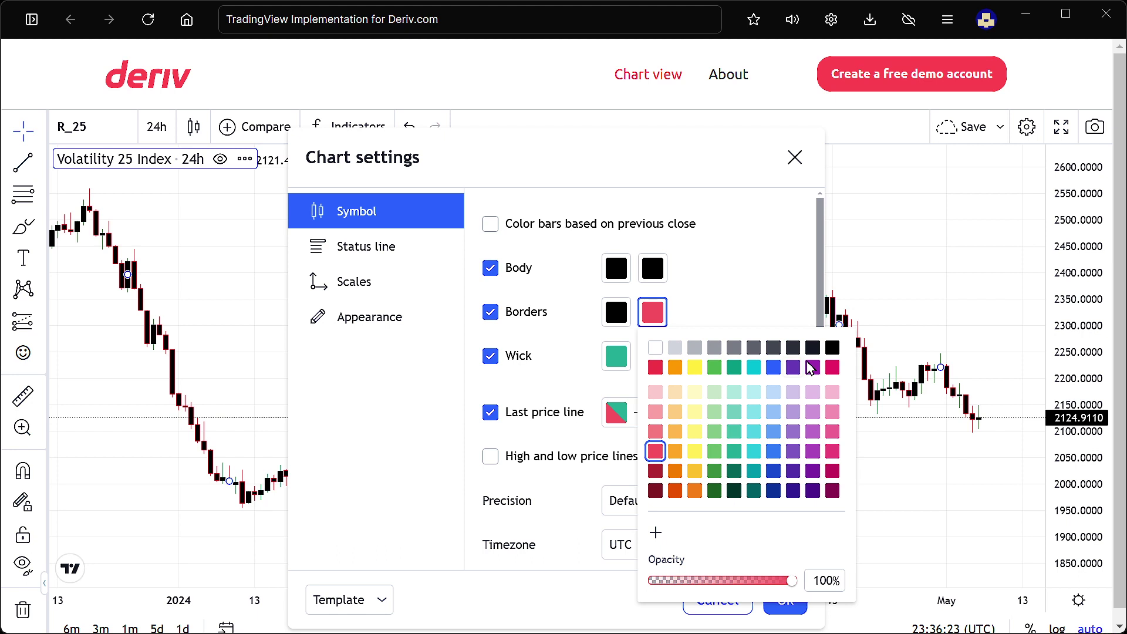
pyautogui.click(833, 348)
pyautogui.click(745, 282)
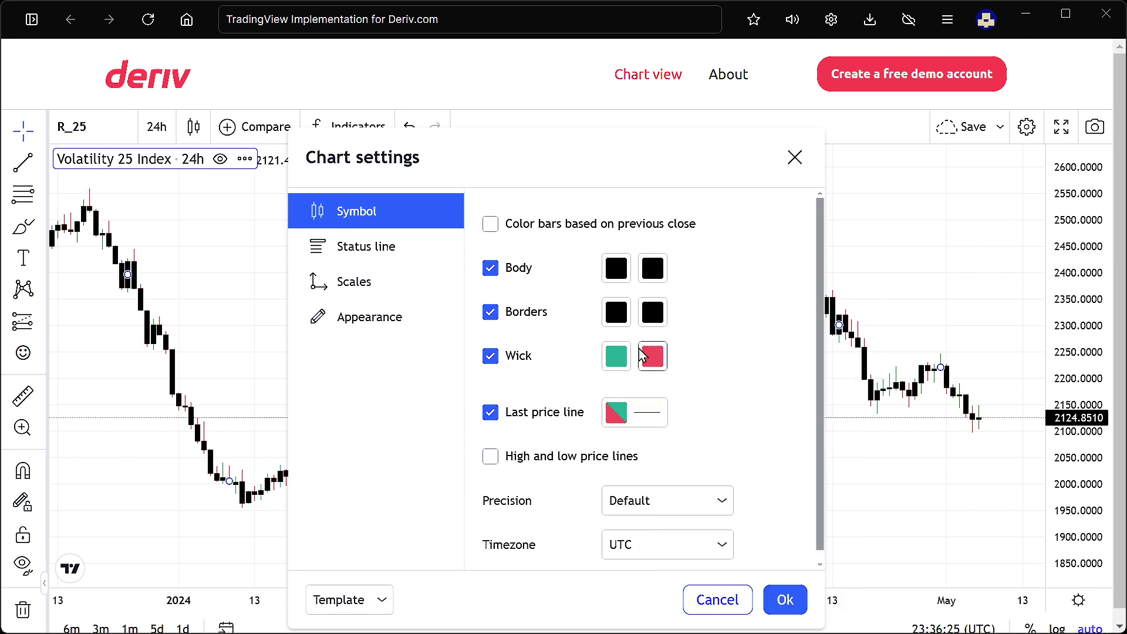
# Make down and up wicks black and switch up-candle bodies to white for a hollow look.
pyautogui.click(621, 361)
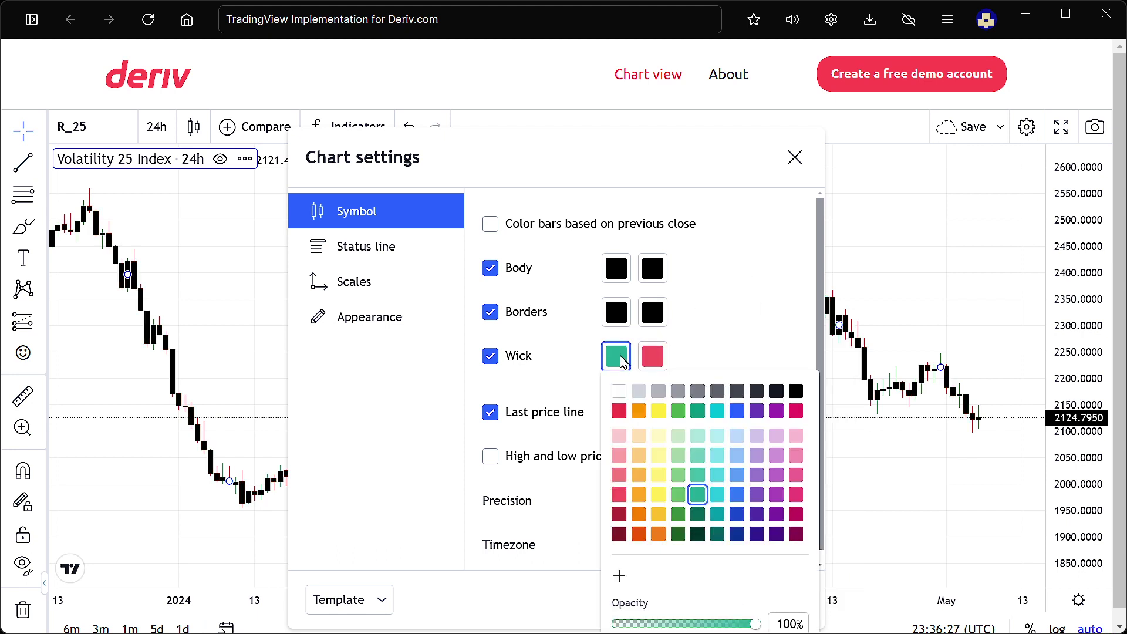
pyautogui.click(641, 365)
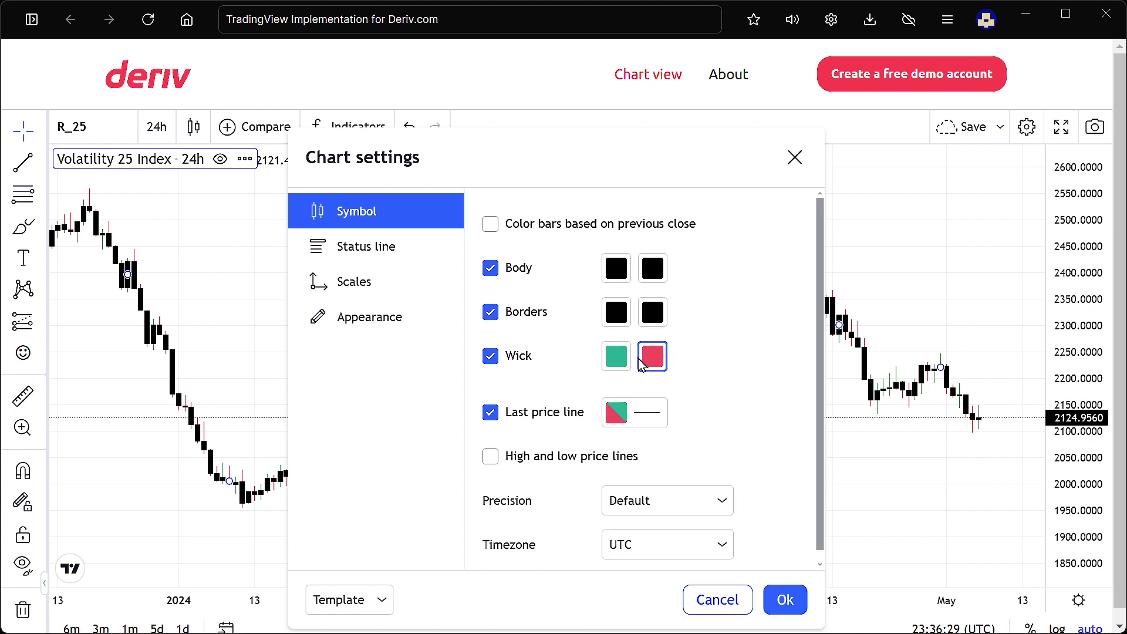
pyautogui.click(652, 355)
pyautogui.click(830, 393)
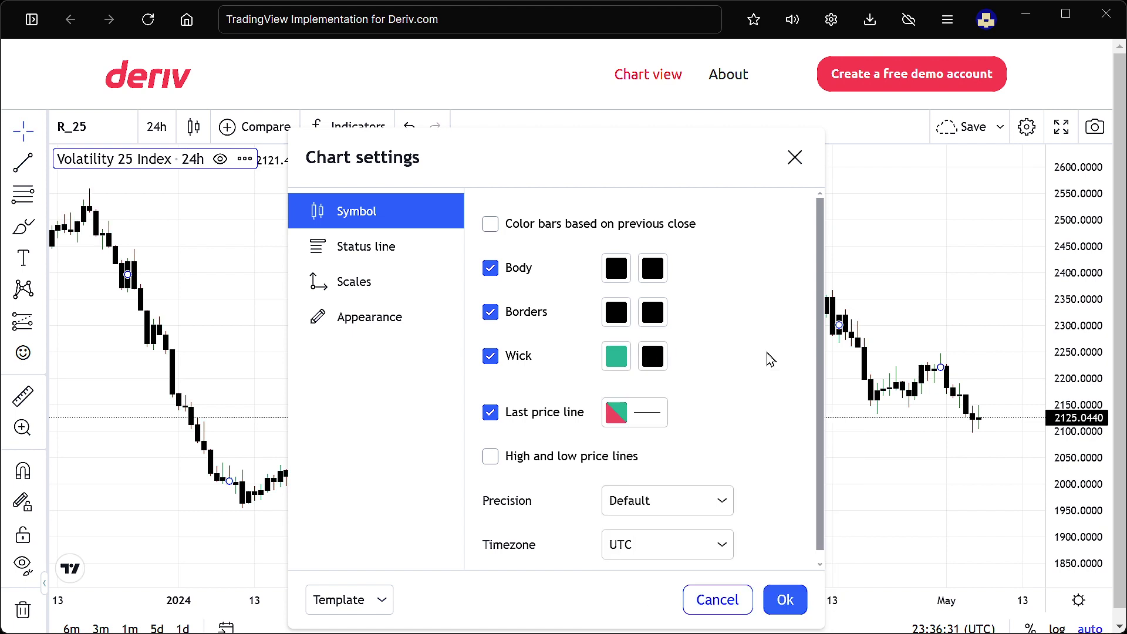
pyautogui.click(615, 269)
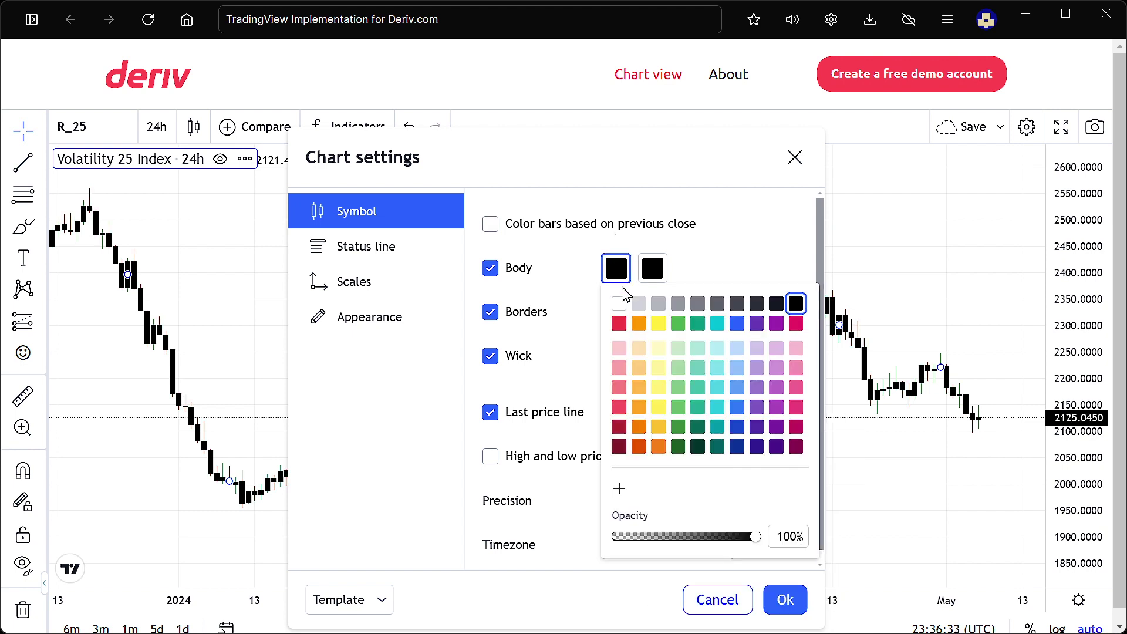
pyautogui.click(620, 305)
pyautogui.click(720, 257)
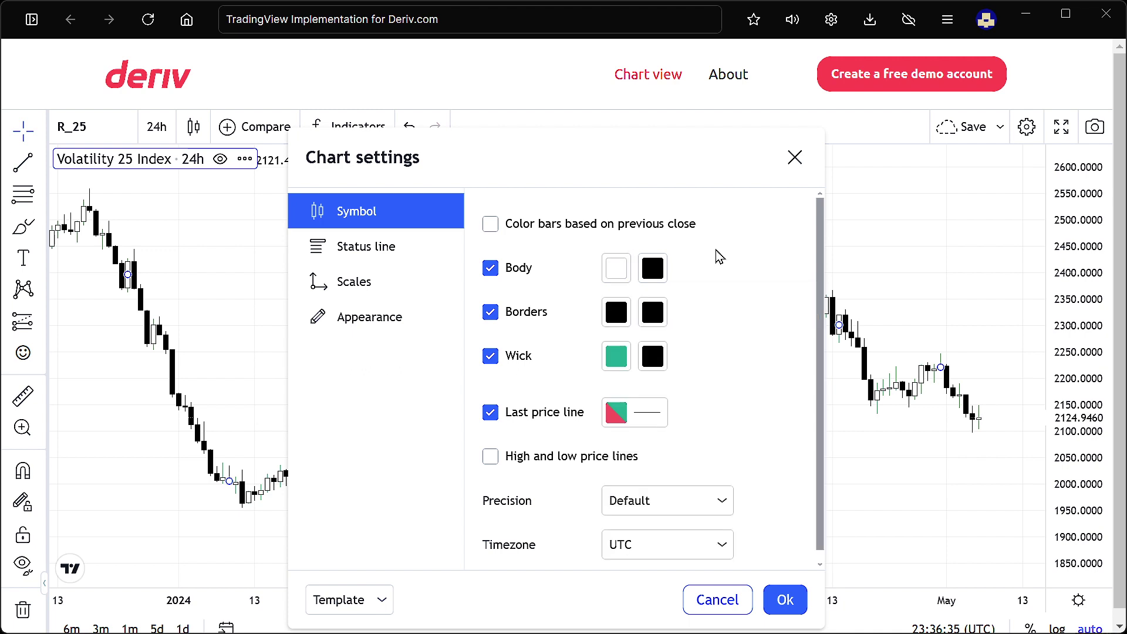
pyautogui.click(624, 351)
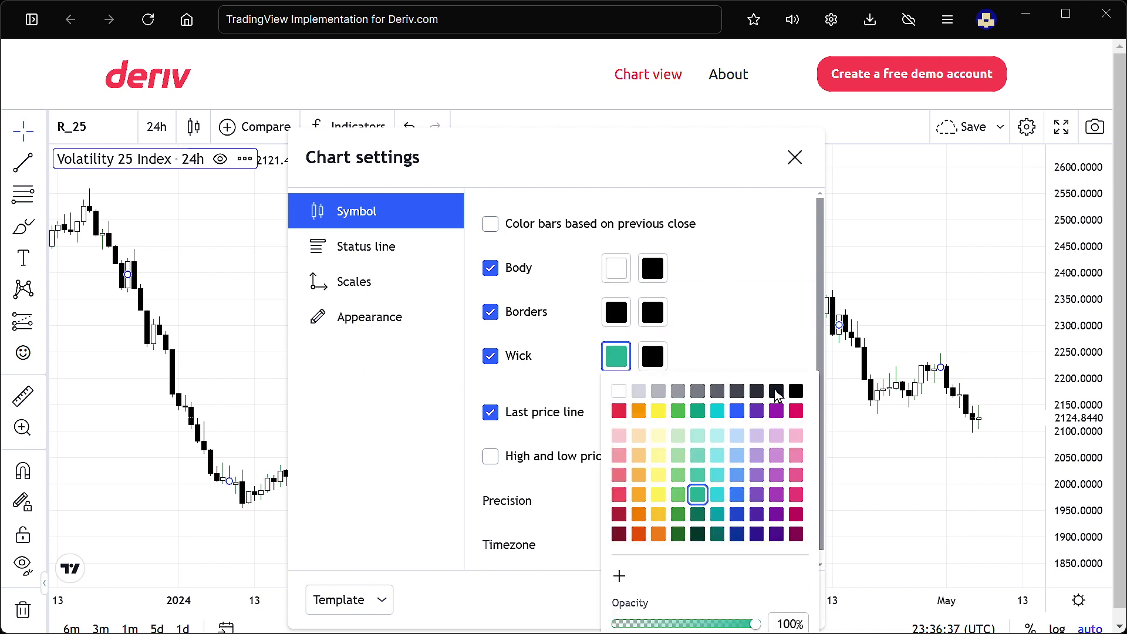
pyautogui.click(797, 394)
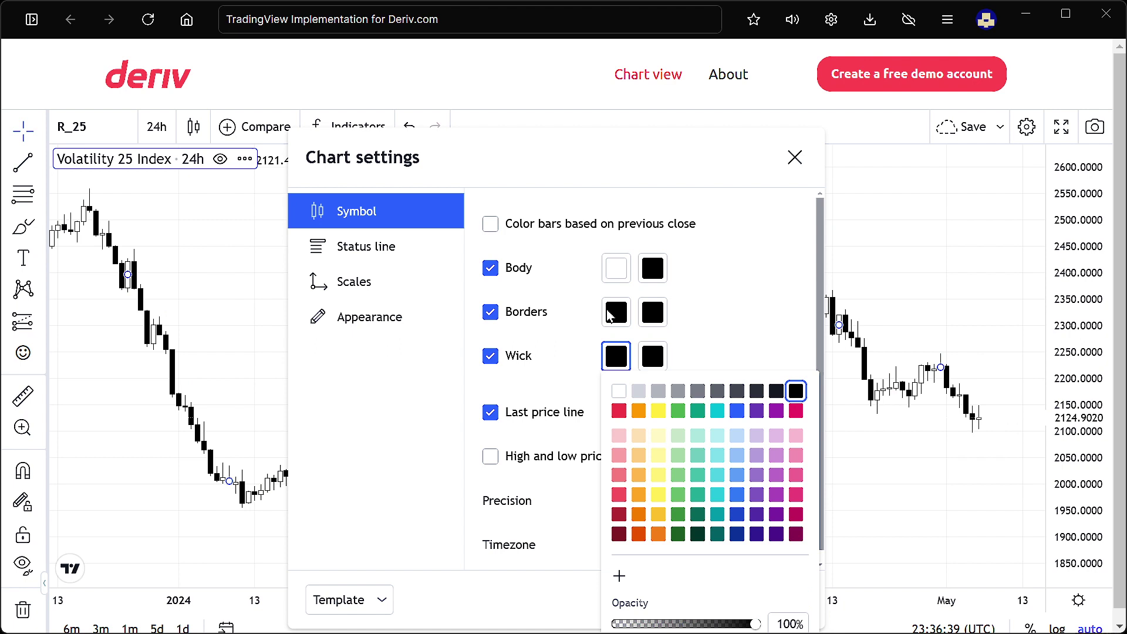
pyautogui.click(700, 290)
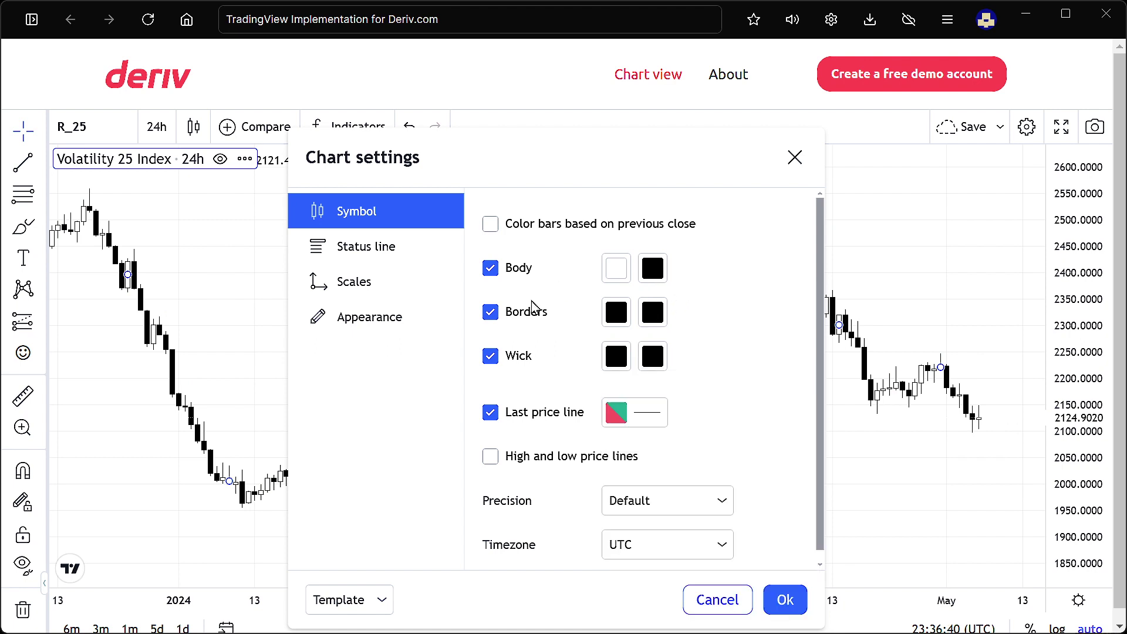
# On the Appearance tab, fade vertical and horizontal grid lines to 0% opacity.
pyautogui.click(404, 320)
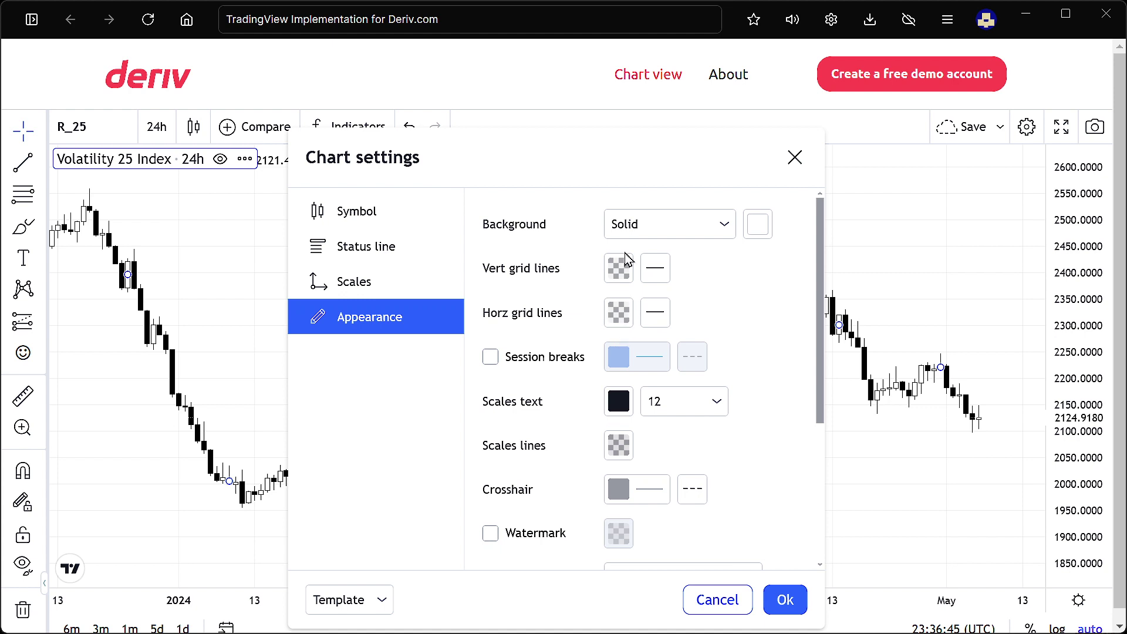
pyautogui.click(617, 271)
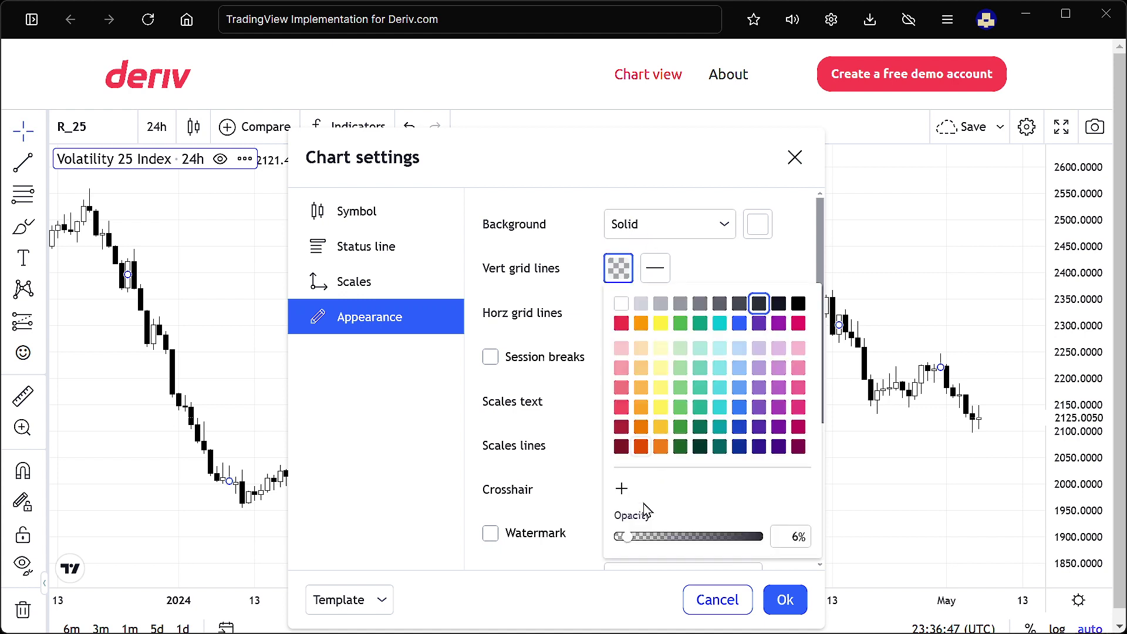
pyautogui.moveTo(629, 539); pyautogui.dragTo(610, 542)
pyautogui.click(710, 260)
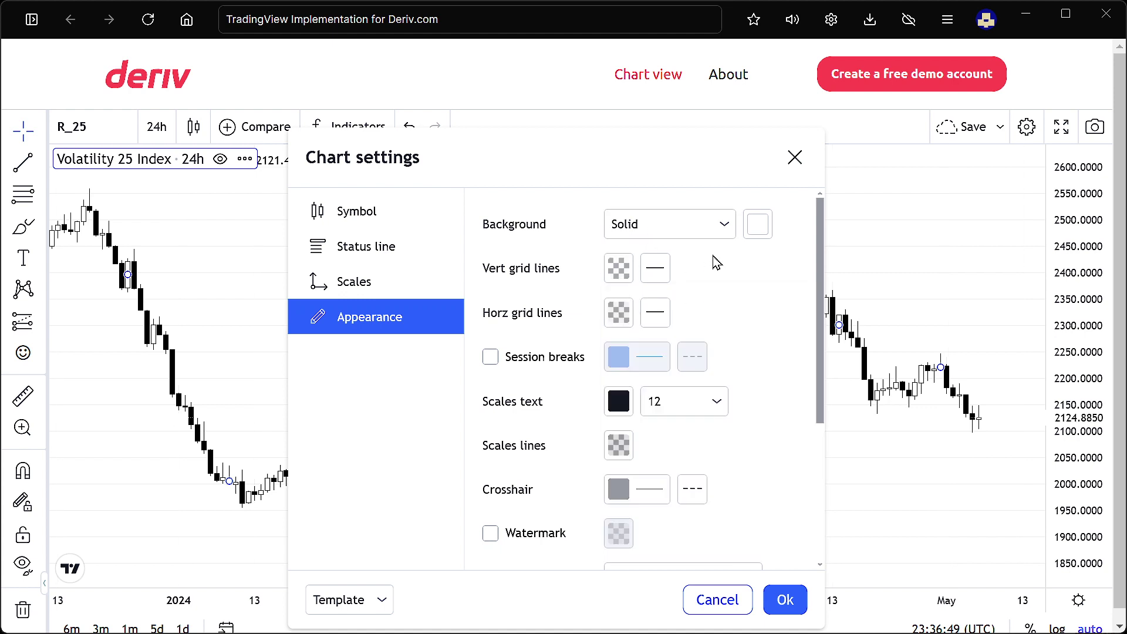
pyautogui.click(618, 313)
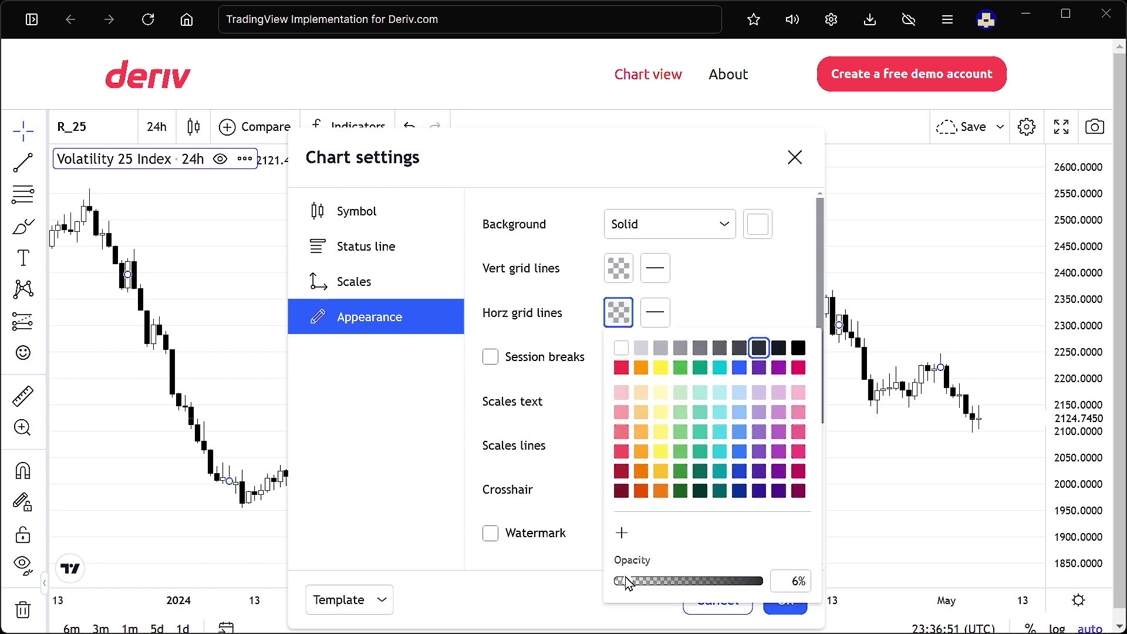
pyautogui.moveTo(629, 584); pyautogui.dragTo(510, 592)
pyautogui.click(724, 303)
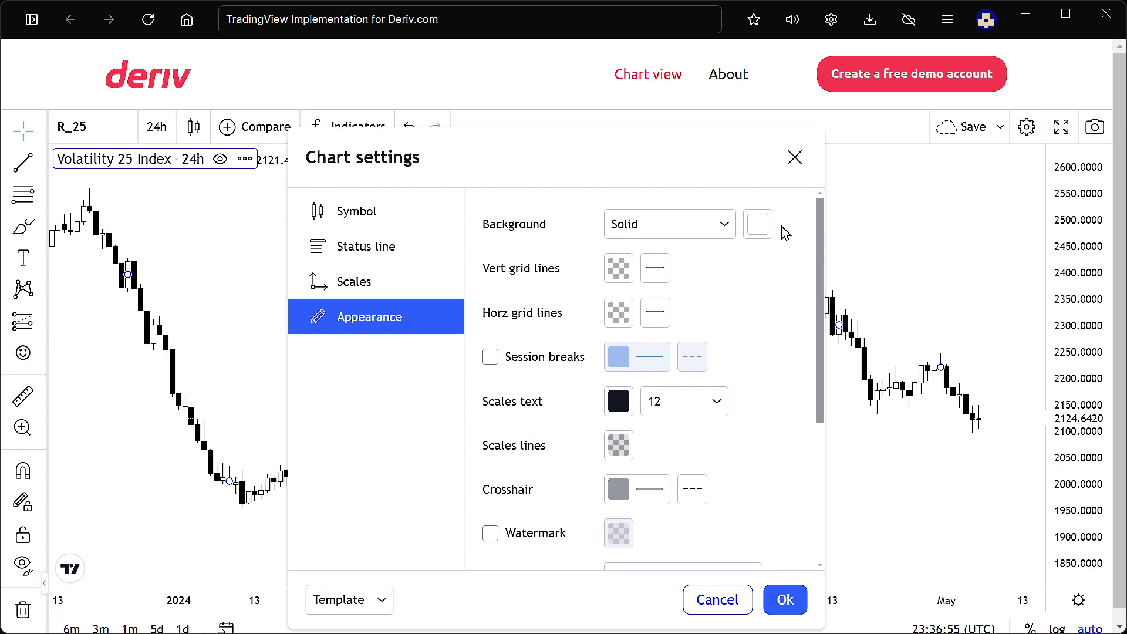
# Give the chart a mid-grey background and apply the settings with Ok.
pyautogui.click(759, 224)
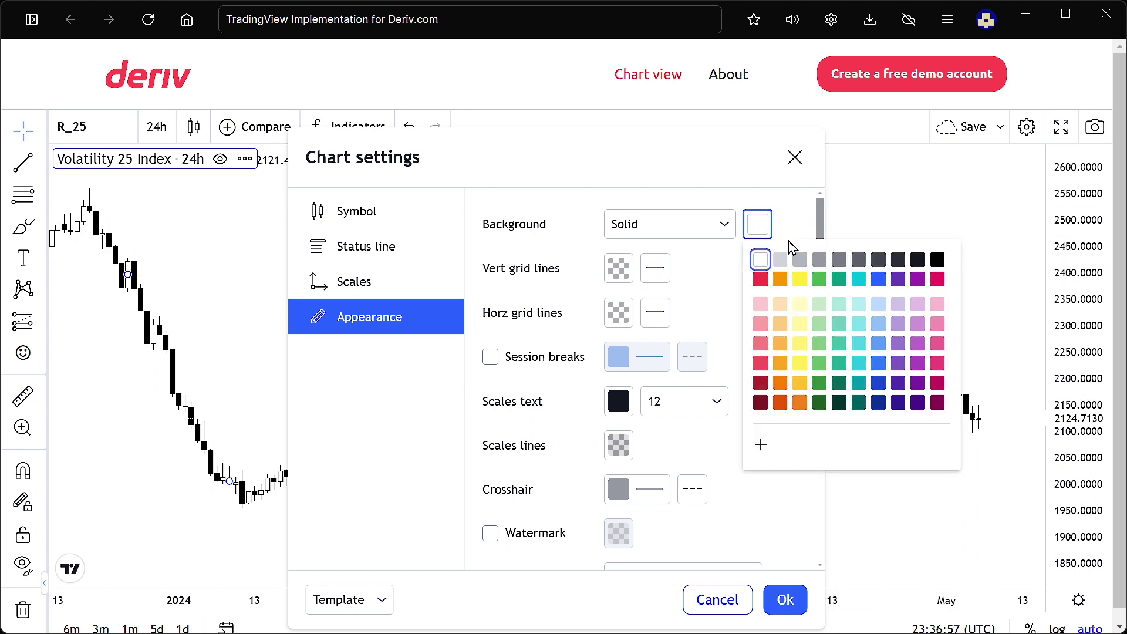
pyautogui.click(800, 259)
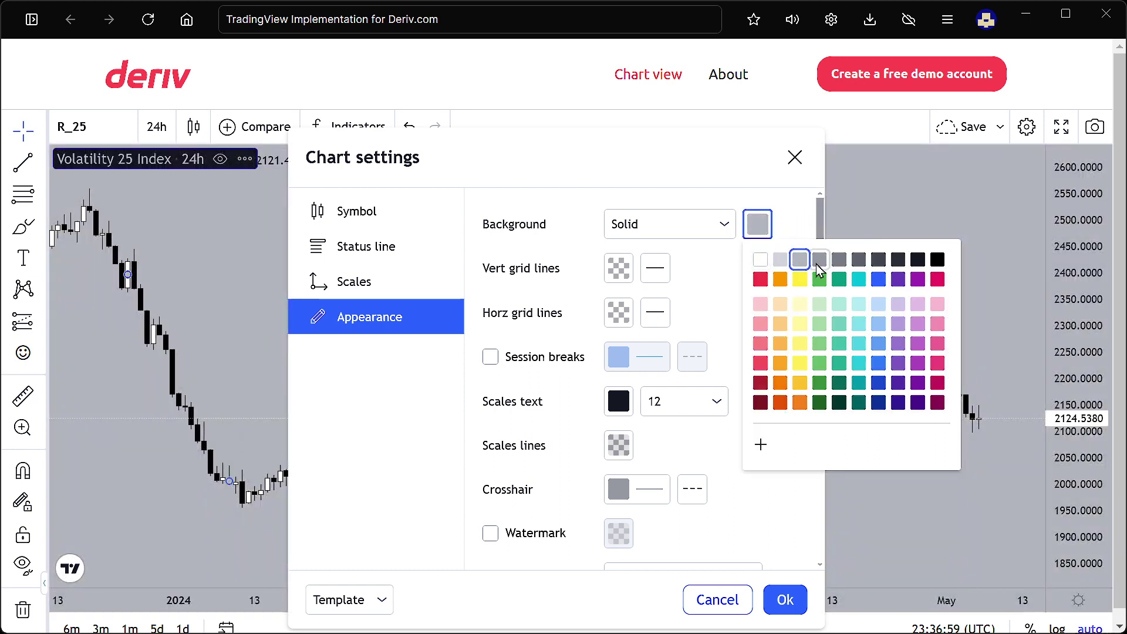
pyautogui.click(820, 262)
pyautogui.click(791, 606)
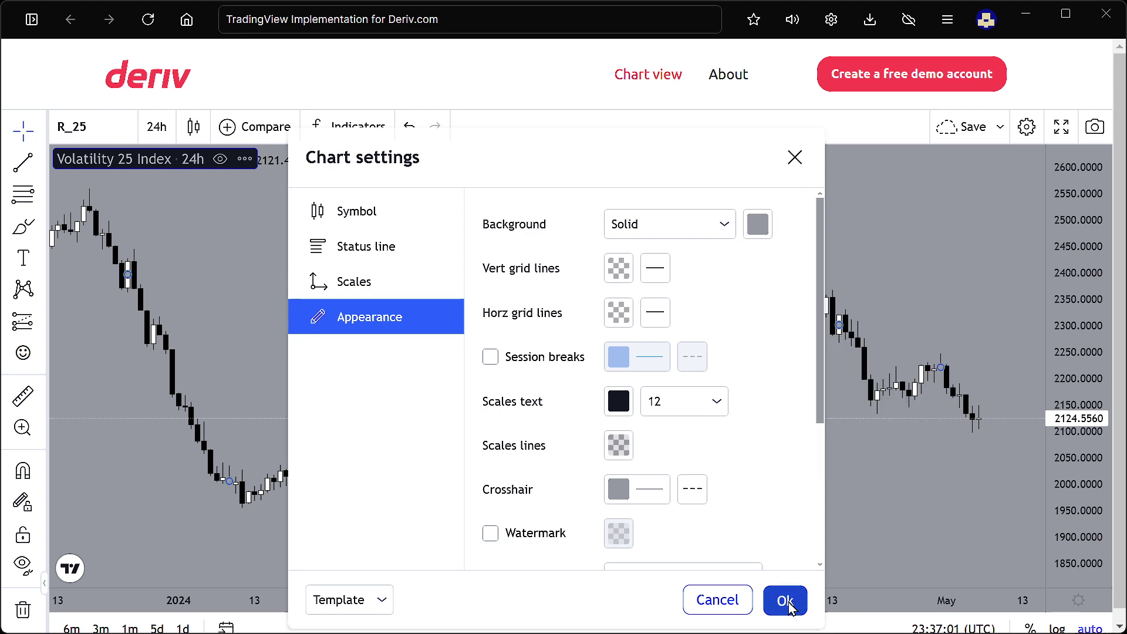
# Maximize the Deriv TradingView window.
pyautogui.scroll(1, 787, 443)
pyautogui.scroll(-2, 787, 443)
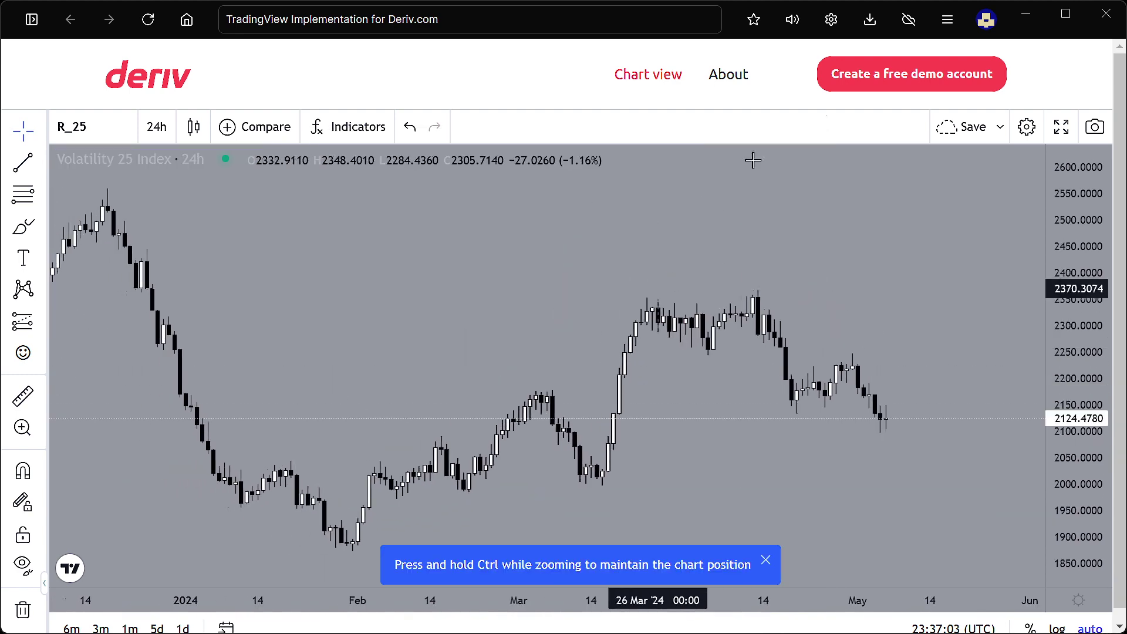
pyautogui.click(1064, 17)
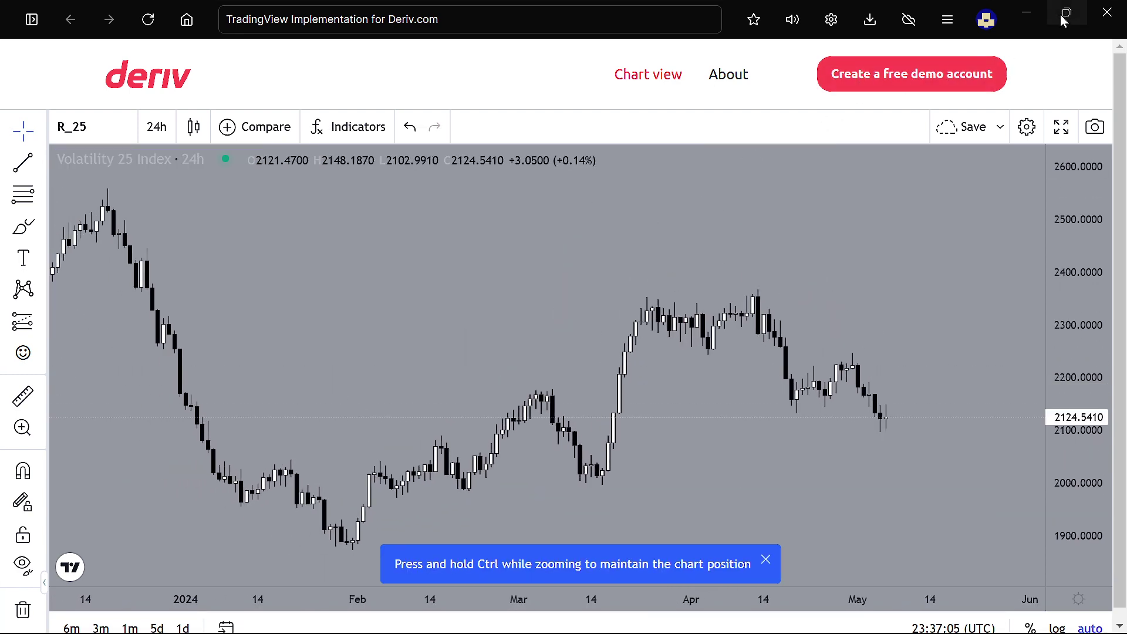
# Collapse the left drawing tools sidebar to widen the chart, then restore it.
pyautogui.hscroll(3, 851, 311)
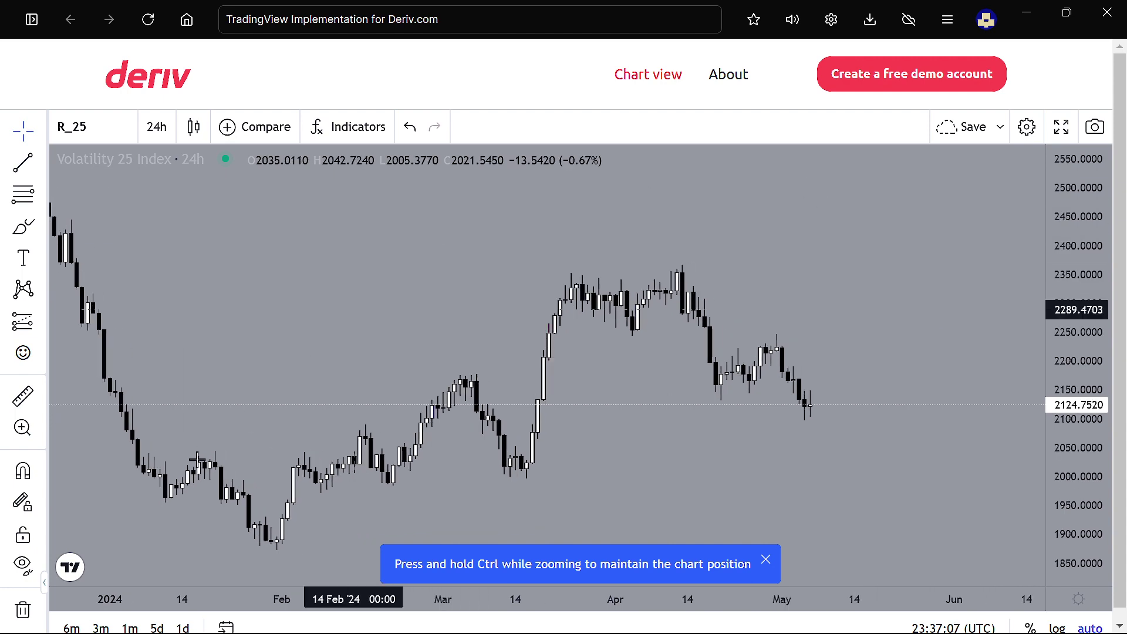
pyautogui.click(44, 581)
pyautogui.hscroll(-3, 491, 247)
pyautogui.hscroll(3, 395, 284)
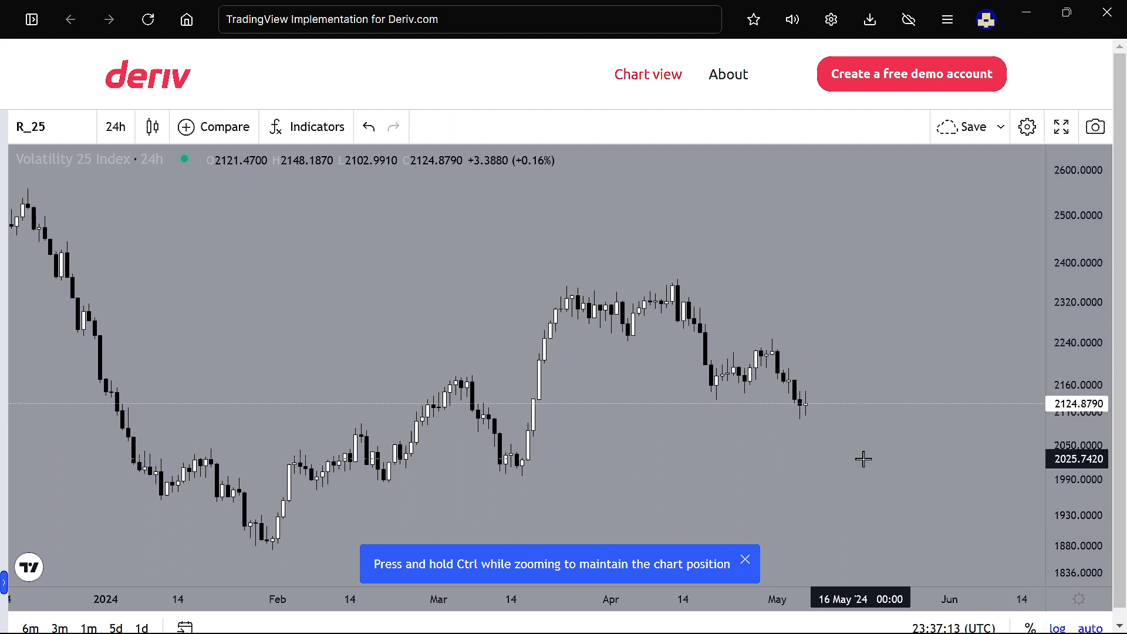
pyautogui.hscroll(1, 863, 459)
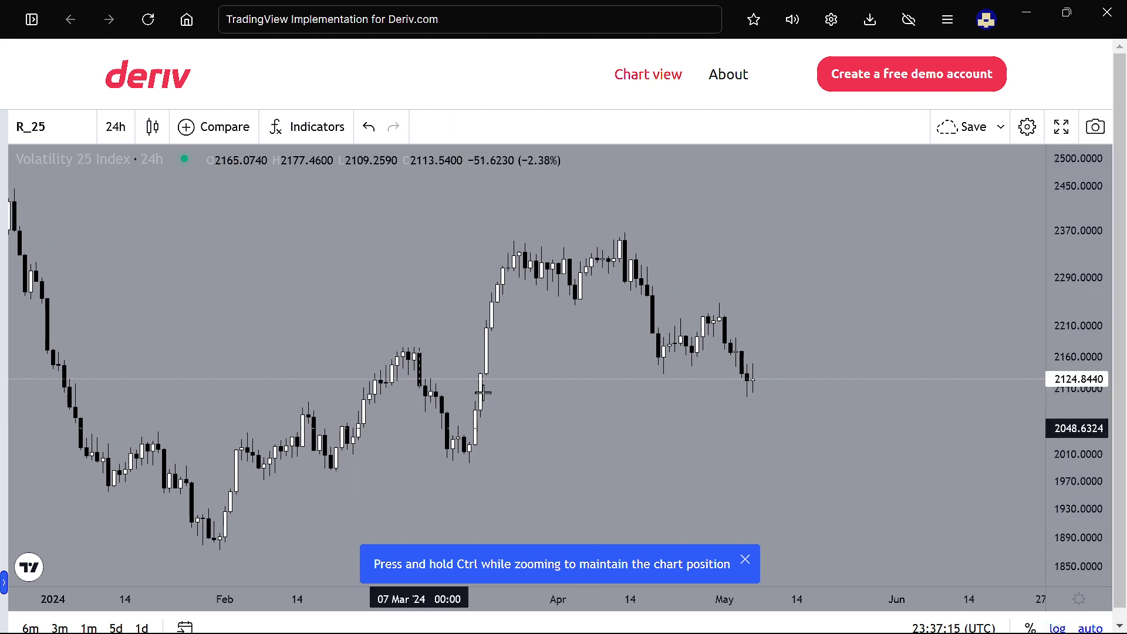
pyautogui.click(4, 580)
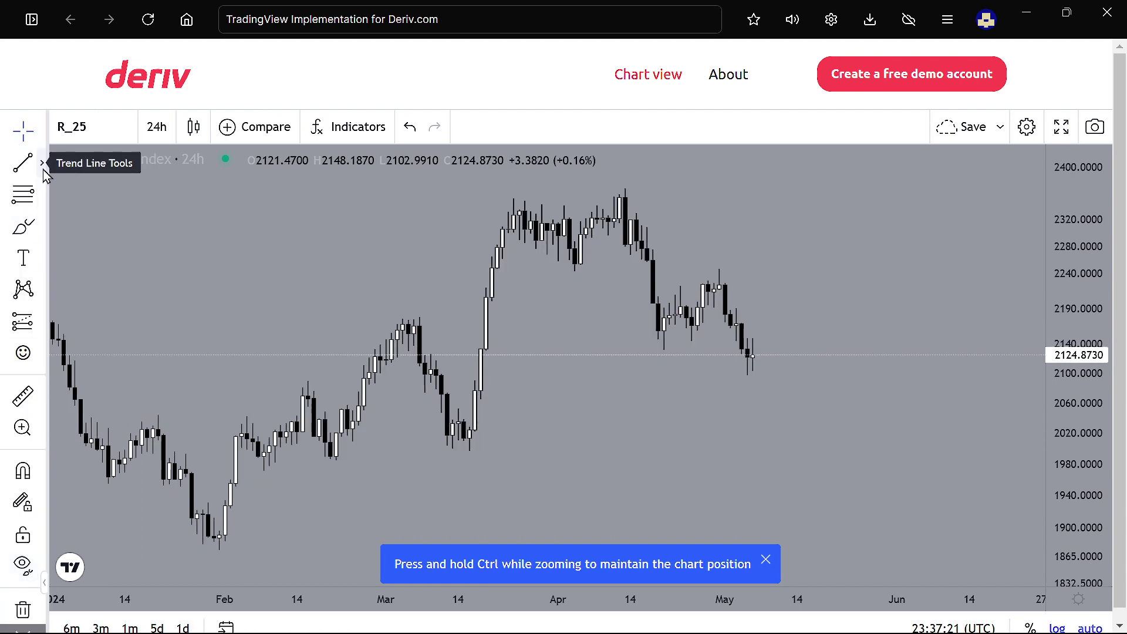
# Add Brush and Highlighter to the favourite drawing tools.
pyautogui.click(43, 164)
pyautogui.click(231, 170)
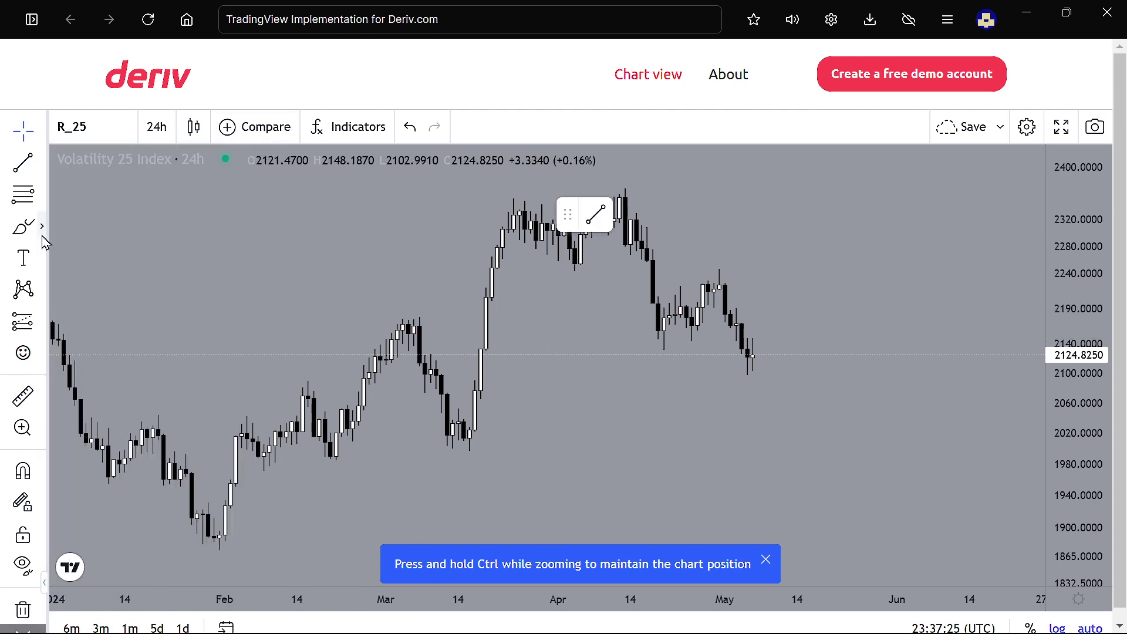
pyautogui.click(43, 230)
pyautogui.click(205, 228)
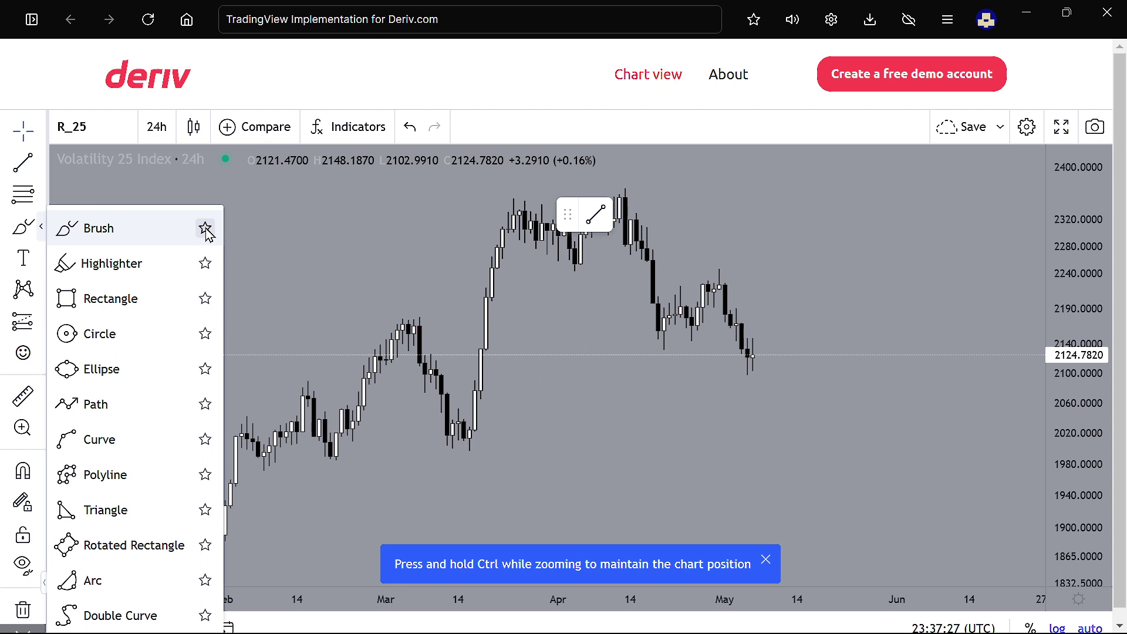
pyautogui.click(206, 260)
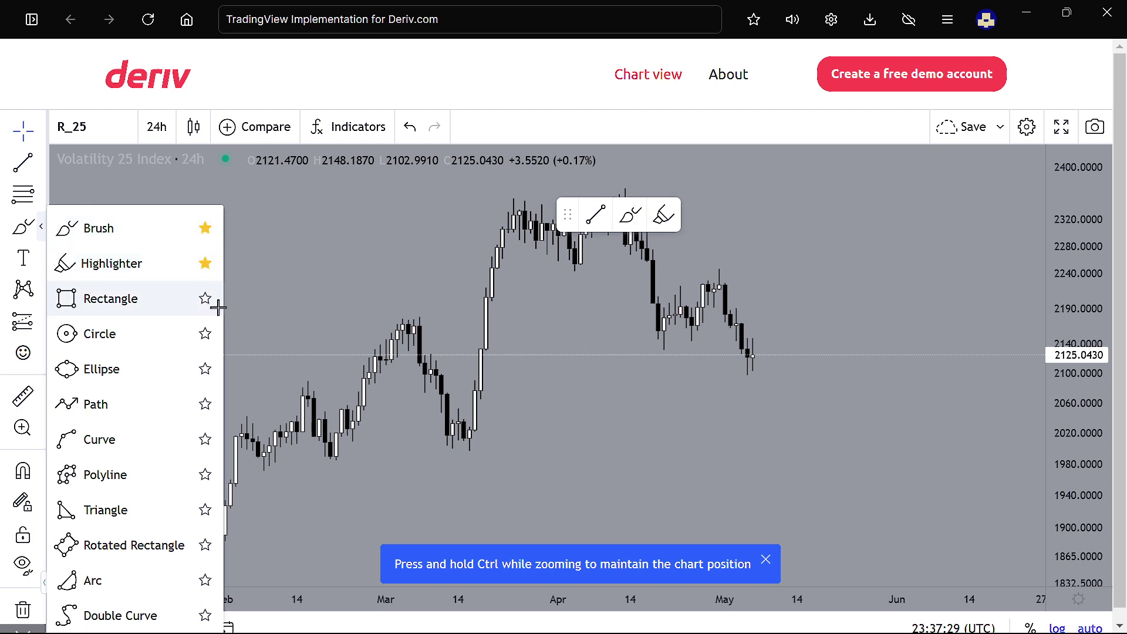
# Draw a purple rectangle over the mid-January to early-March candles and hide the drawing toolbar.
pyautogui.click(219, 305)
pyautogui.moveTo(430, 327)
pyautogui.mouseDown()
pyautogui.moveTo(629, 235)
pyautogui.moveTo(51, 528)
pyautogui.moveTo(108, 535)
pyautogui.mouseUp()
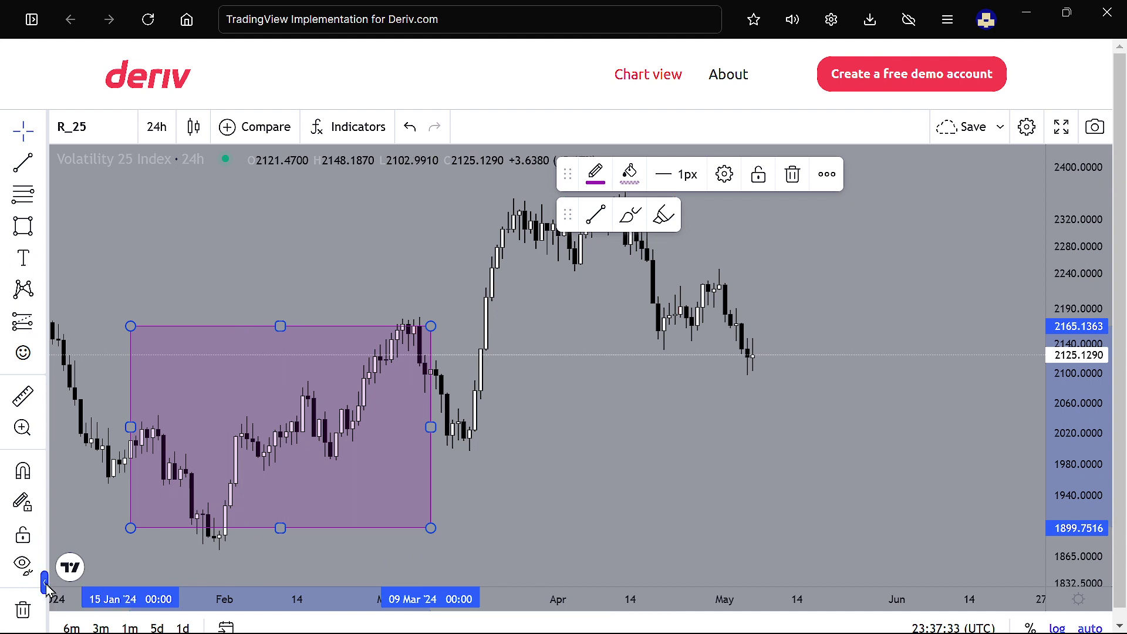
pyautogui.click(45, 583)
pyautogui.click(551, 372)
pyautogui.click(664, 215)
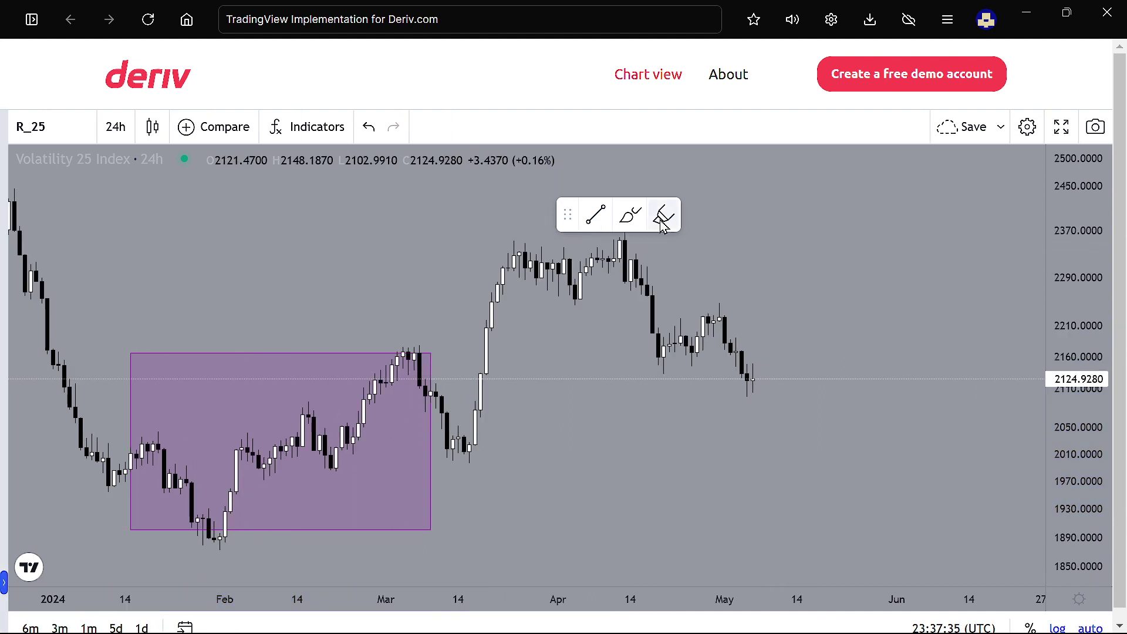
pyautogui.moveTo(646, 335); pyautogui.dragTo(717, 418)
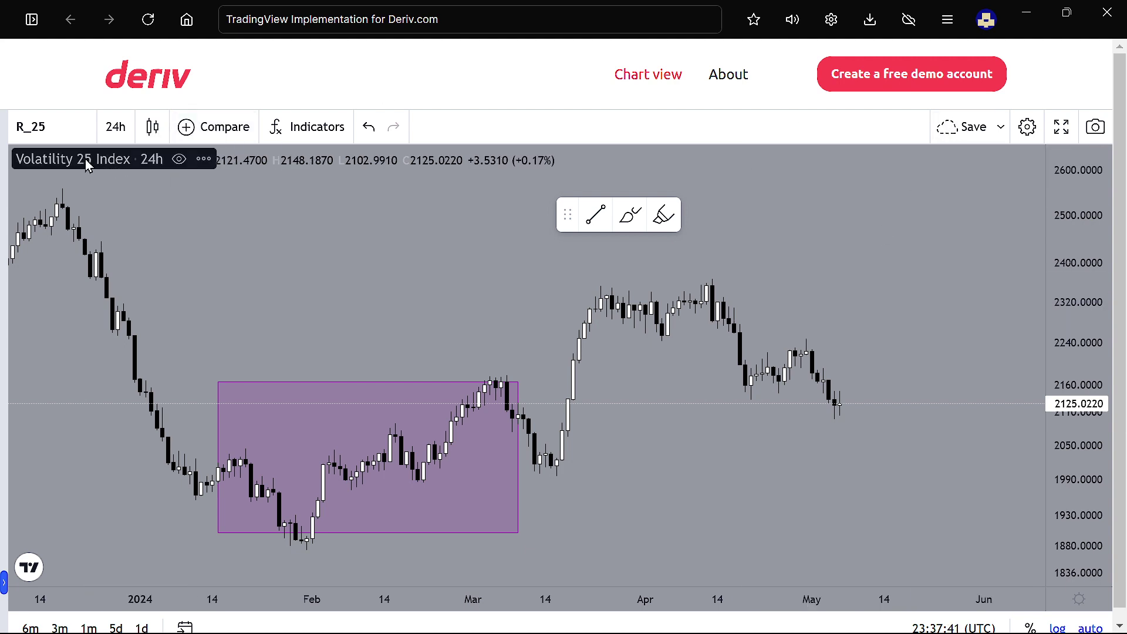
# Save the R_25 chart as a new layout named 'vix 25'.
pyautogui.click(970, 129)
pyautogui.write('v')
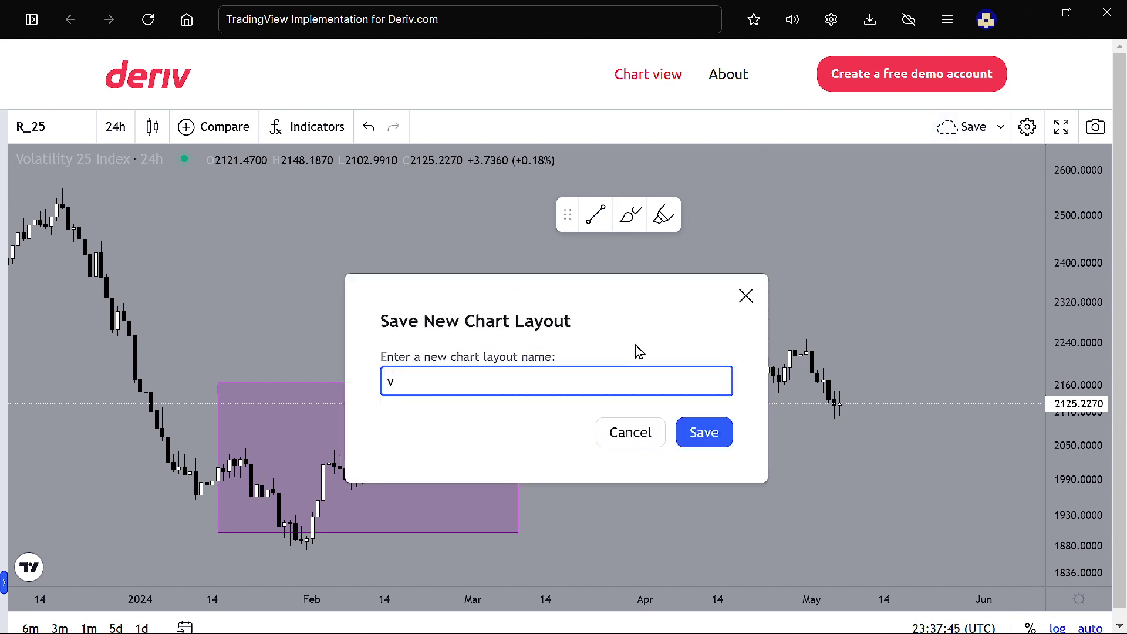
pyautogui.write('ix 25')
pyautogui.click(687, 442)
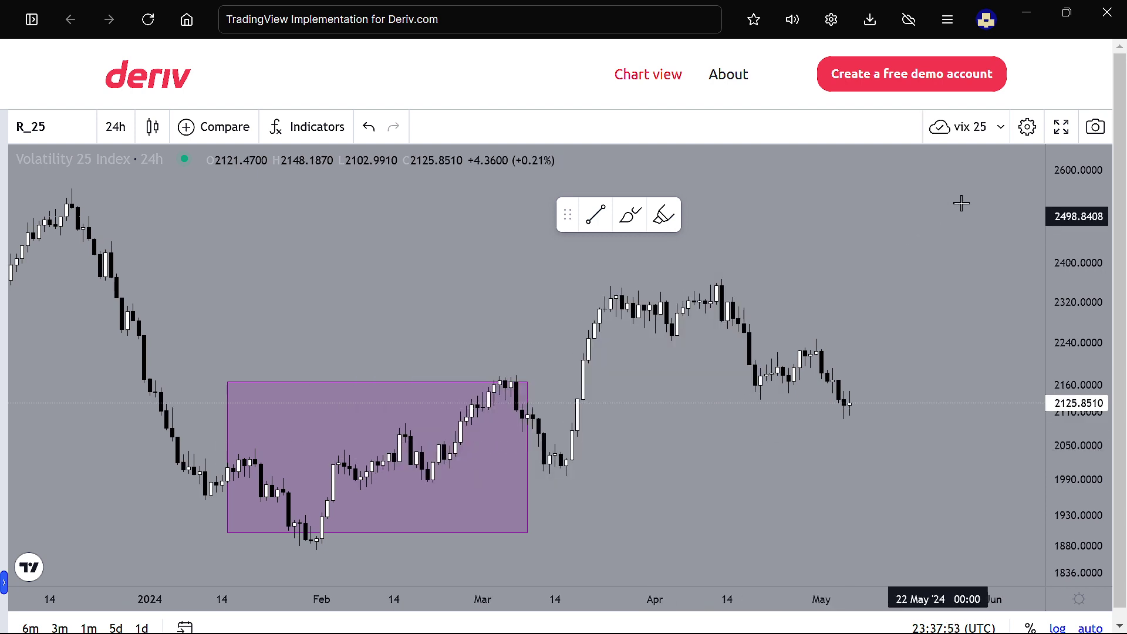
# Check that vix 25 appears in the saved chart layouts list.
pyautogui.click(1001, 130)
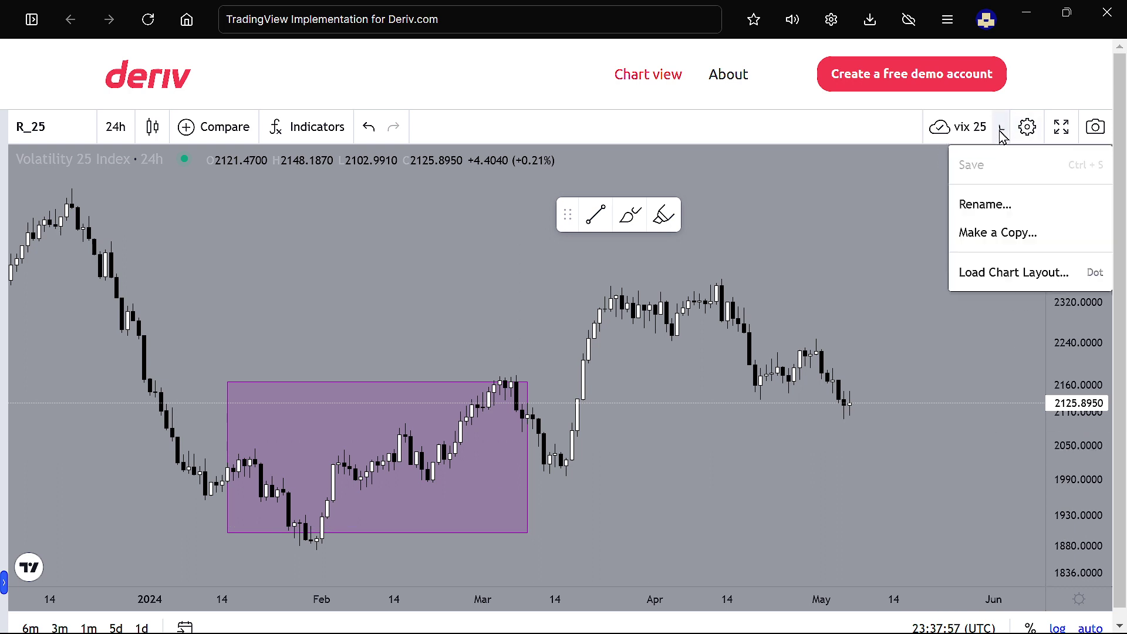
pyautogui.click(1001, 274)
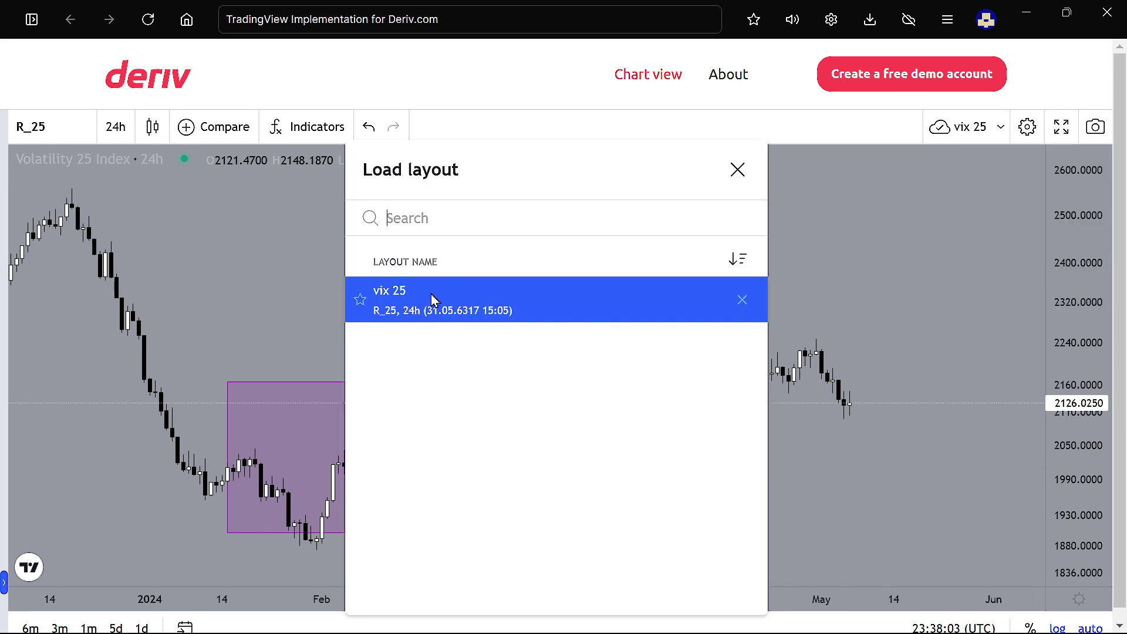
pyautogui.click(906, 299)
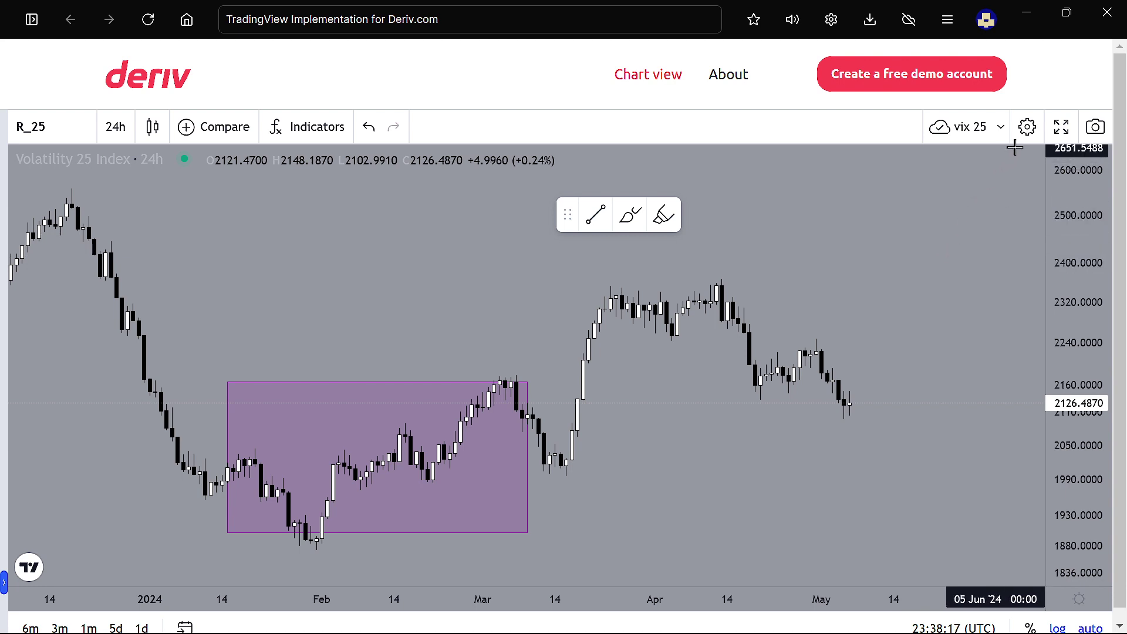
pyautogui.click(1002, 132)
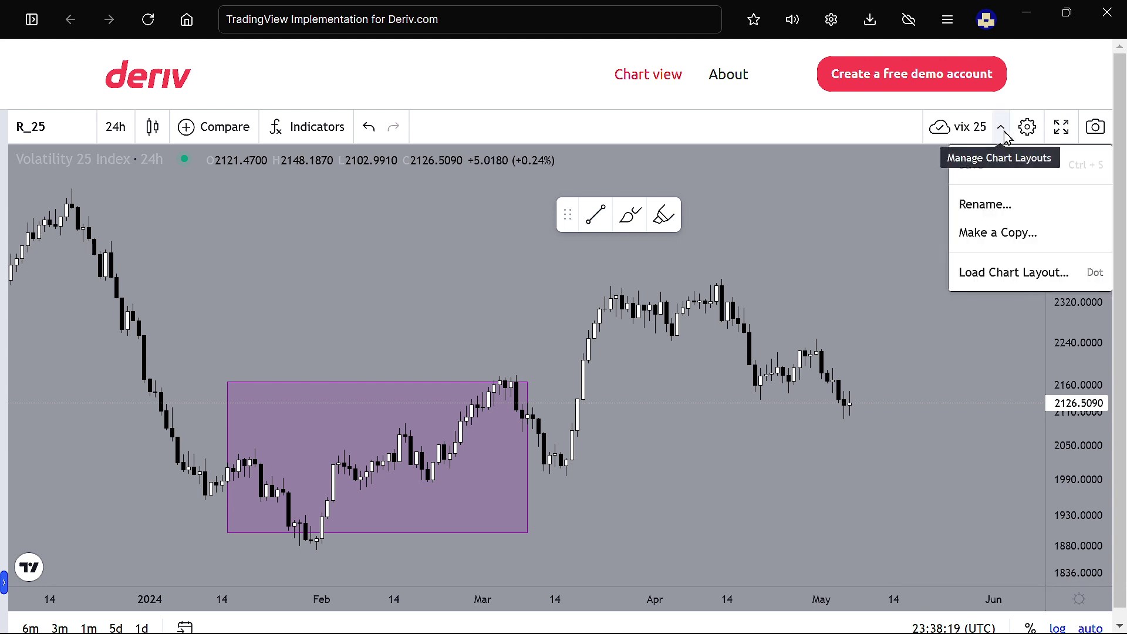
# Make a copy of the vix 25 layout and edit its name to 'vix 75'.
pyautogui.click(997, 233)
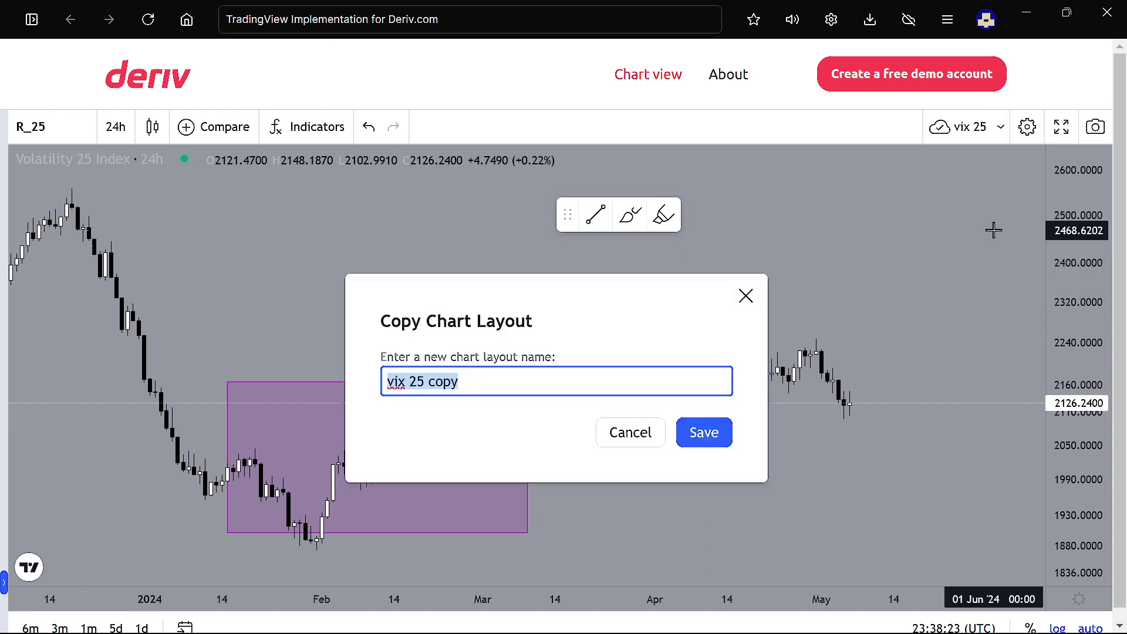
pyautogui.click(475, 383)
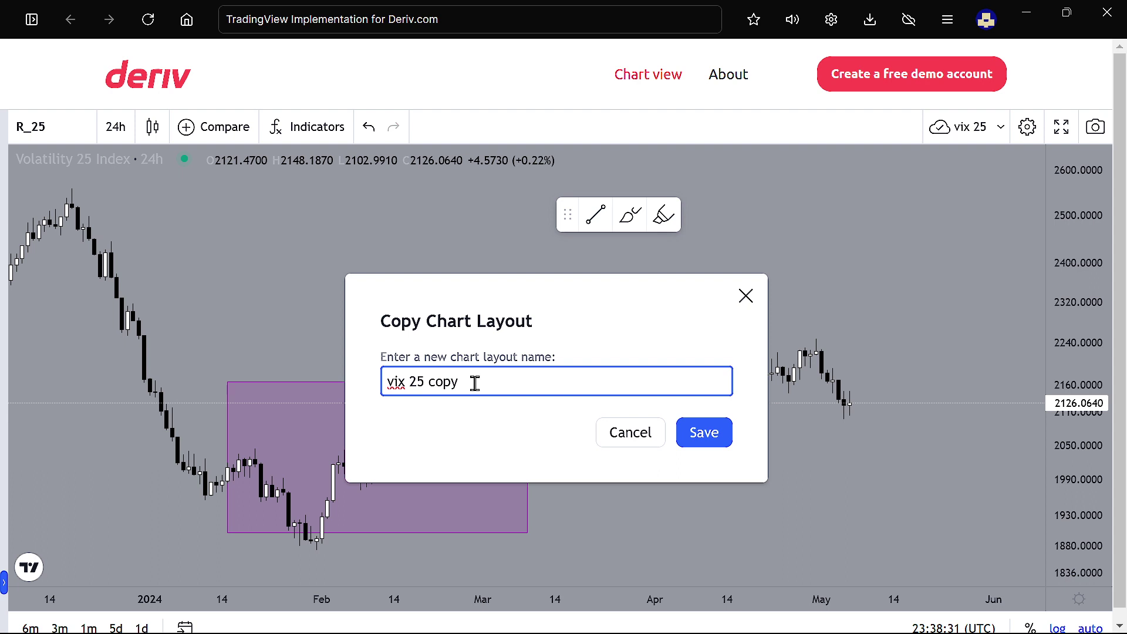
pyautogui.press('BackSpace')
pyautogui.write('75')
# Save the vix 75 copy and switch the chart to the Derived symbol R_75.
pyautogui.click(698, 432)
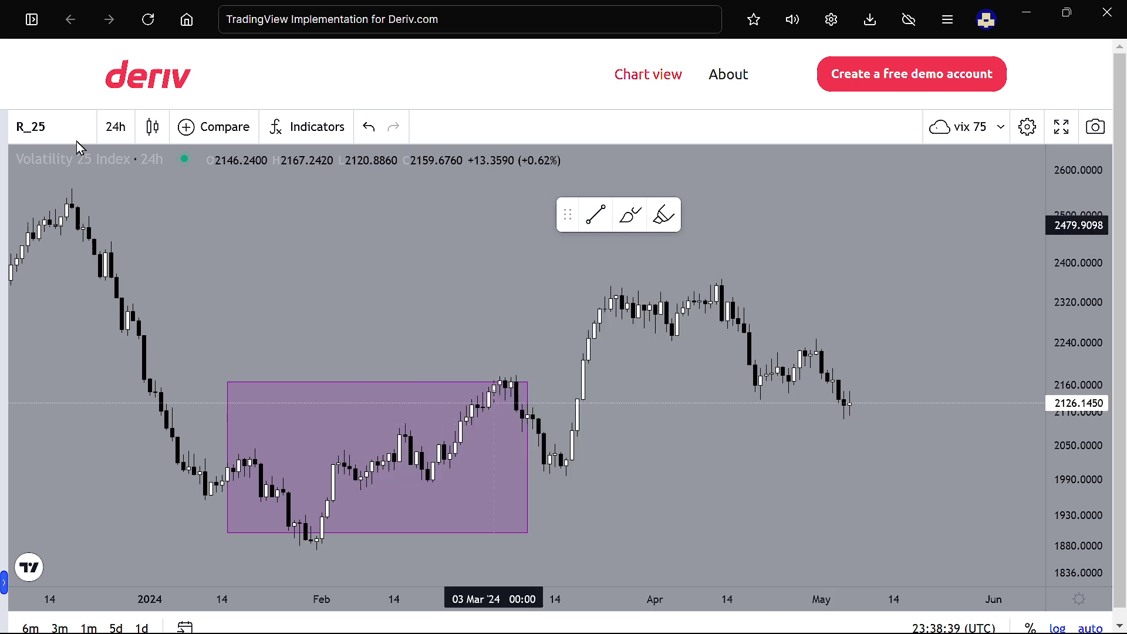
pyautogui.click(69, 140)
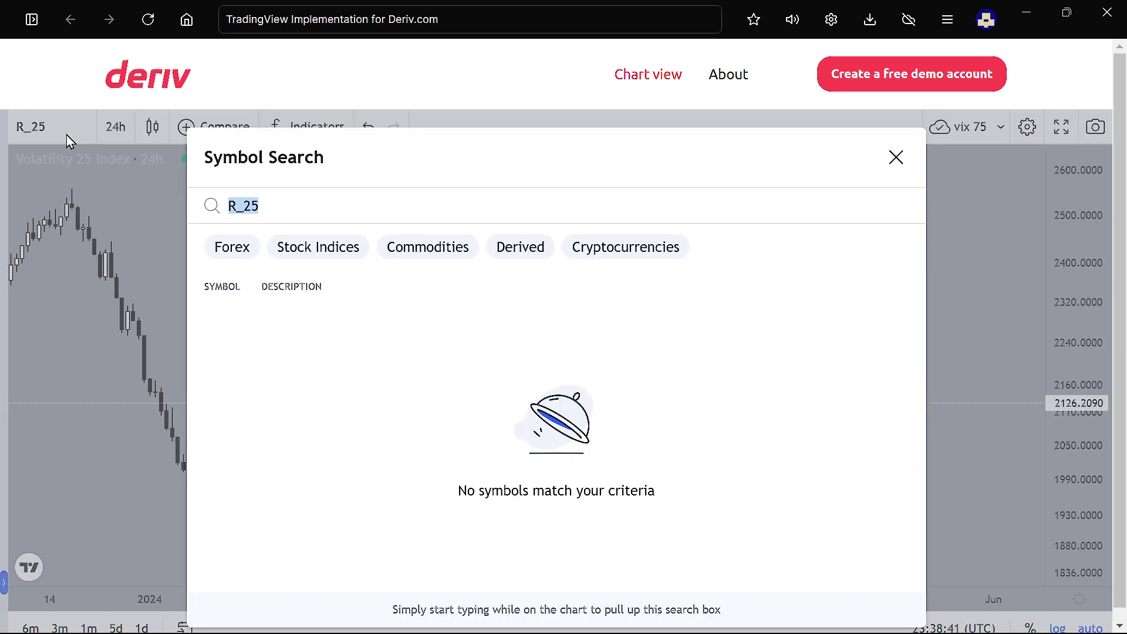
pyautogui.press('BackSpace')
pyautogui.write('75')
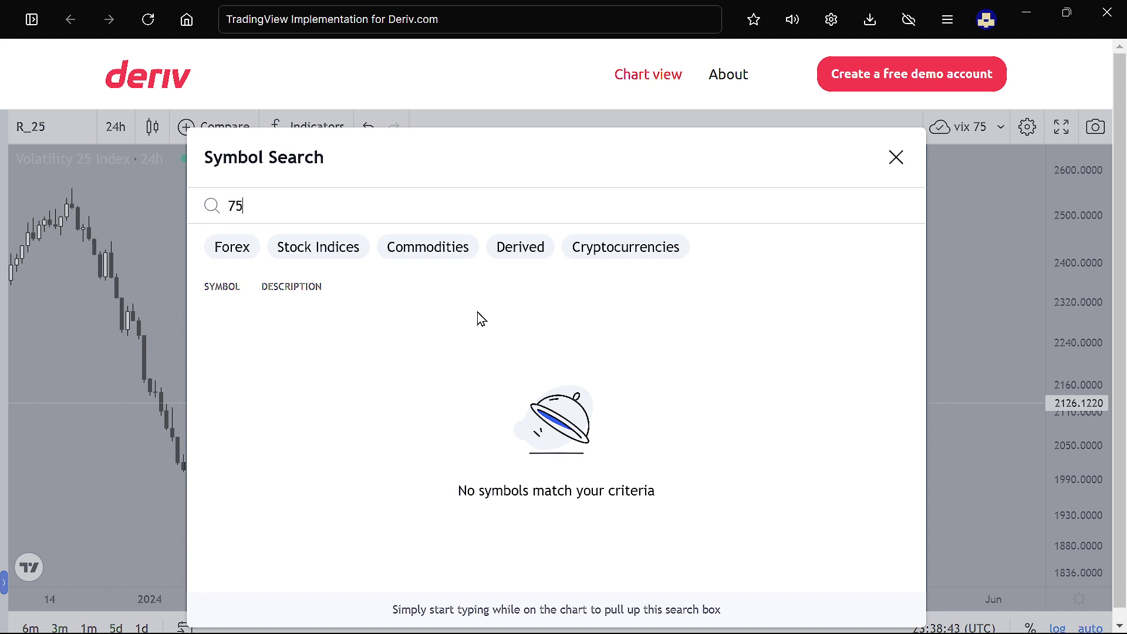
pyautogui.click(519, 251)
pyautogui.click(380, 364)
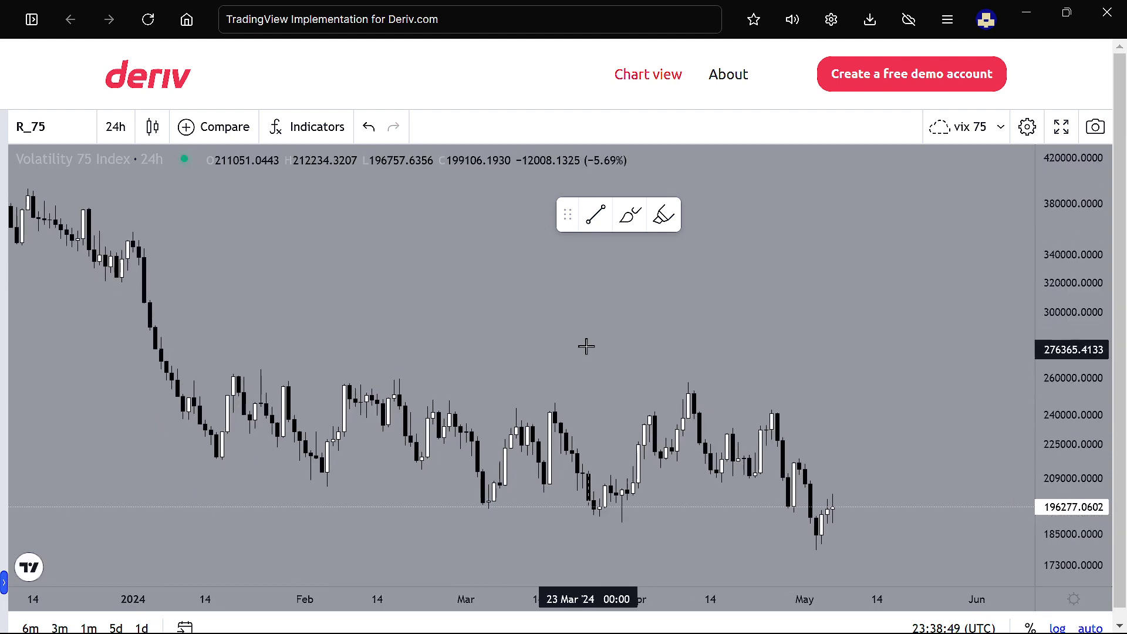
# Draw a cyan brush curve and a blue trend line above the April candles, then save.
pyautogui.click(626, 228)
pyautogui.moveTo(597, 405)
pyautogui.mouseDown()
pyautogui.moveTo(646, 368)
pyautogui.moveTo(687, 428)
pyautogui.mouseUp()
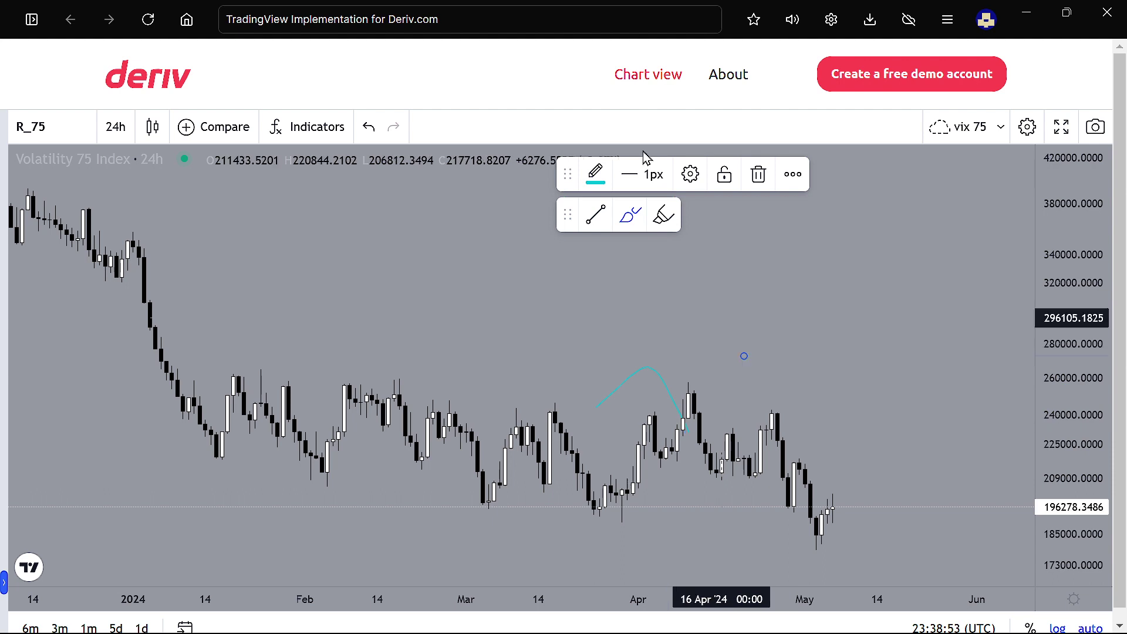
pyautogui.click(603, 217)
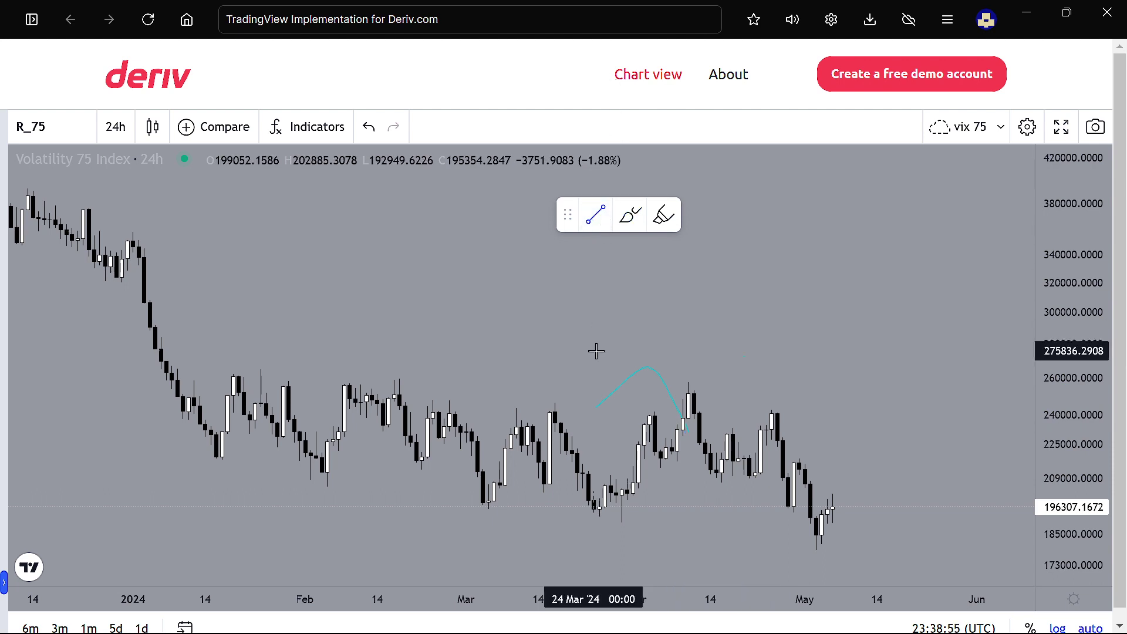
pyautogui.click(595, 350)
pyautogui.click(754, 318)
pyautogui.click(797, 373)
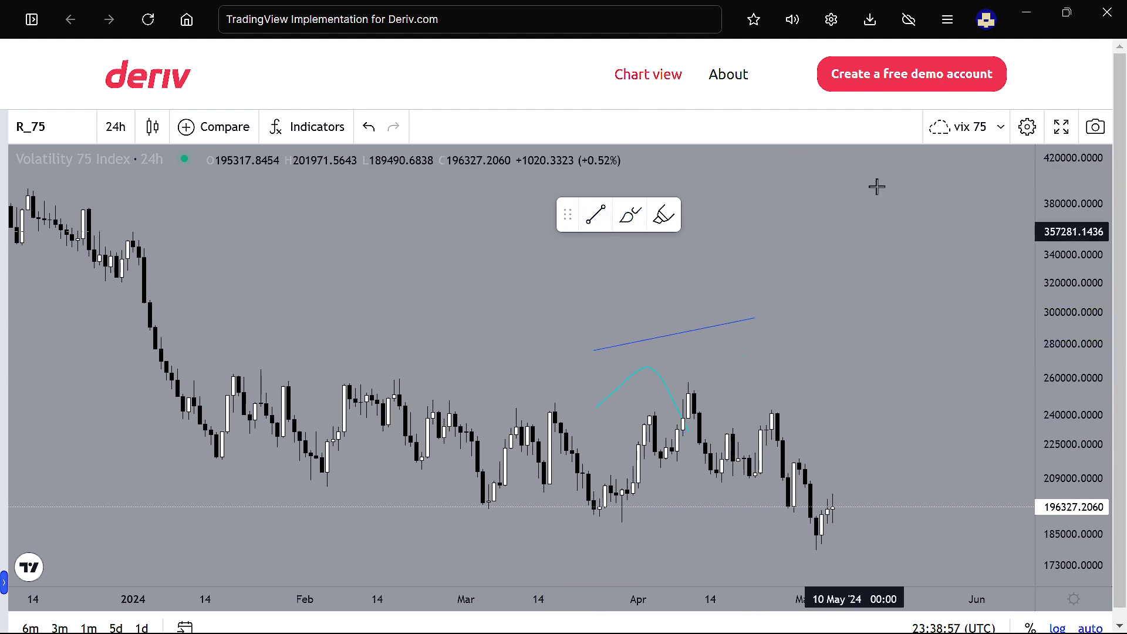
pyautogui.click(940, 132)
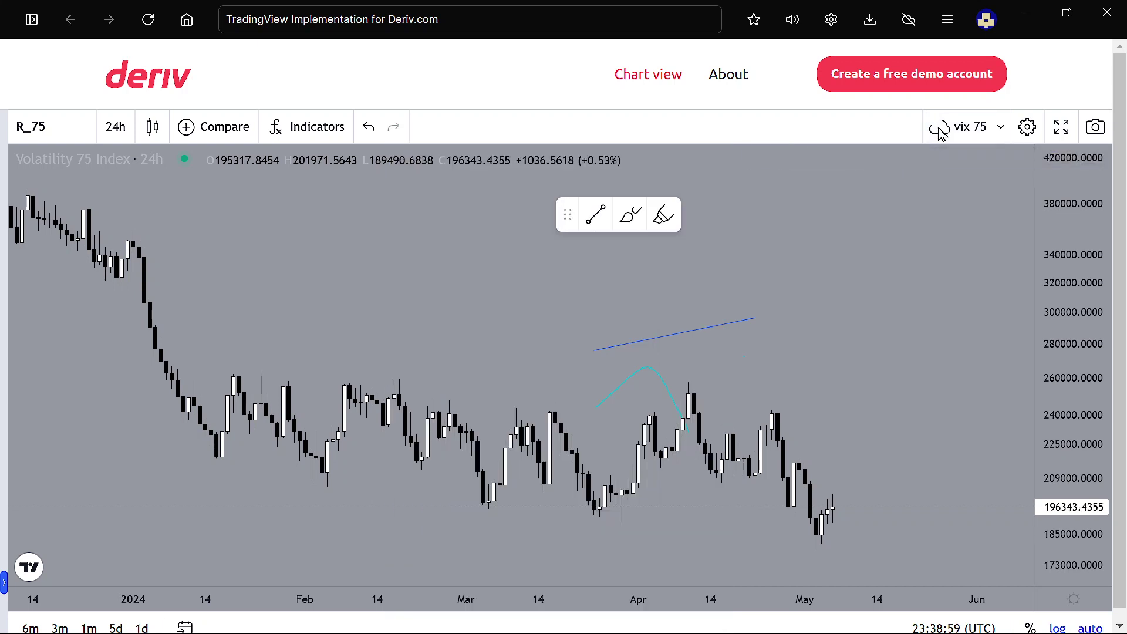
pyautogui.click(1000, 127)
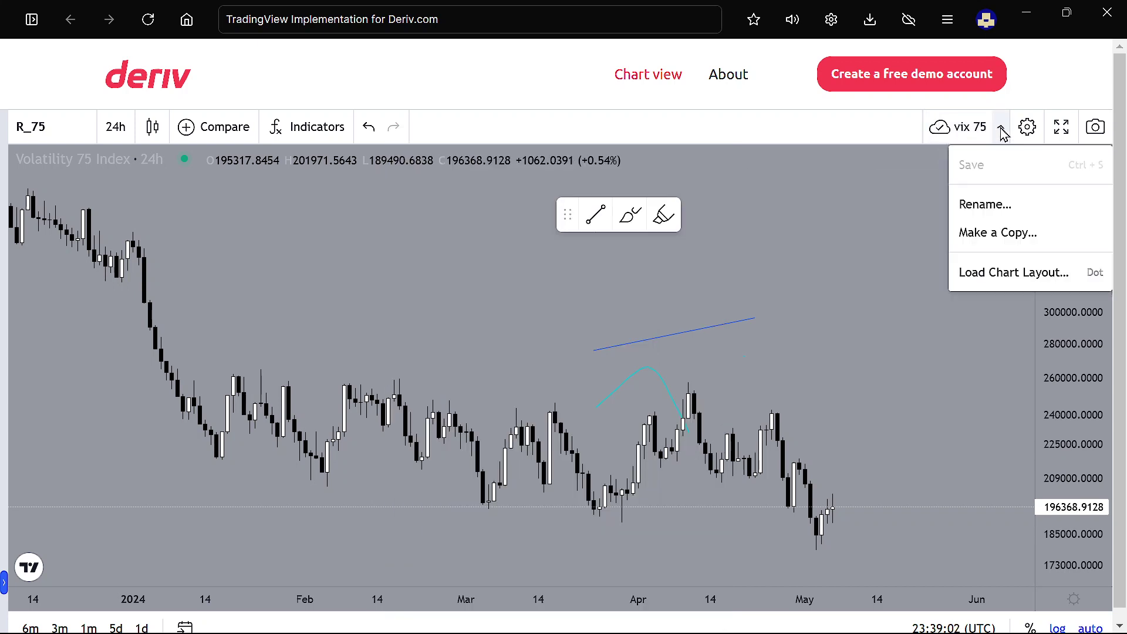
# Load the vix 25 layout from the saved layouts list and close the list.
pyautogui.click(1011, 275)
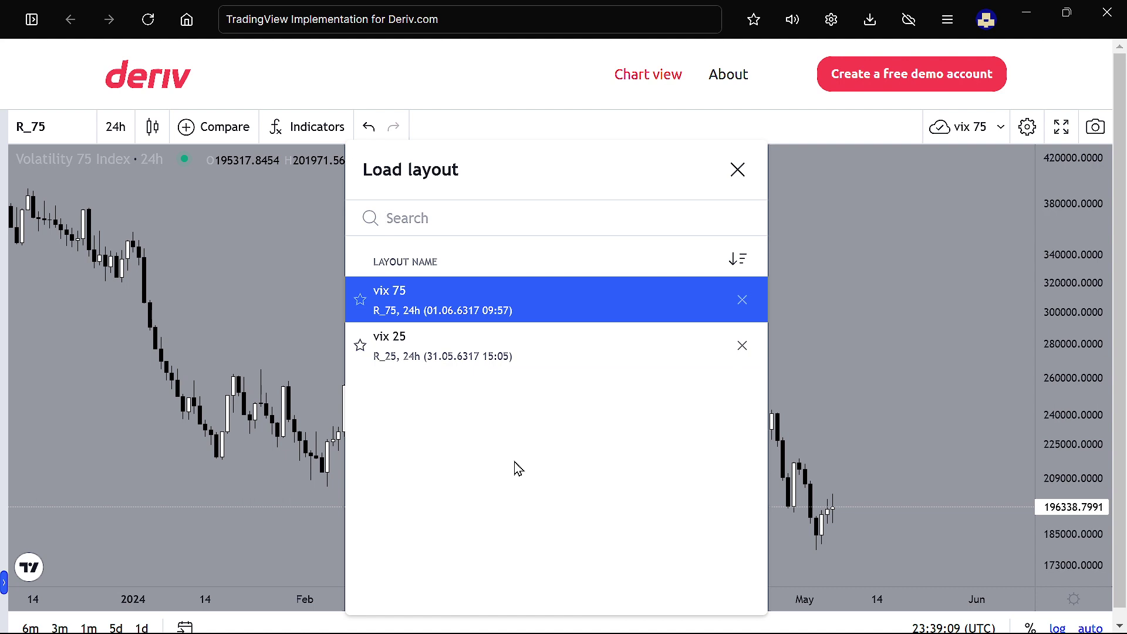
pyautogui.click(567, 356)
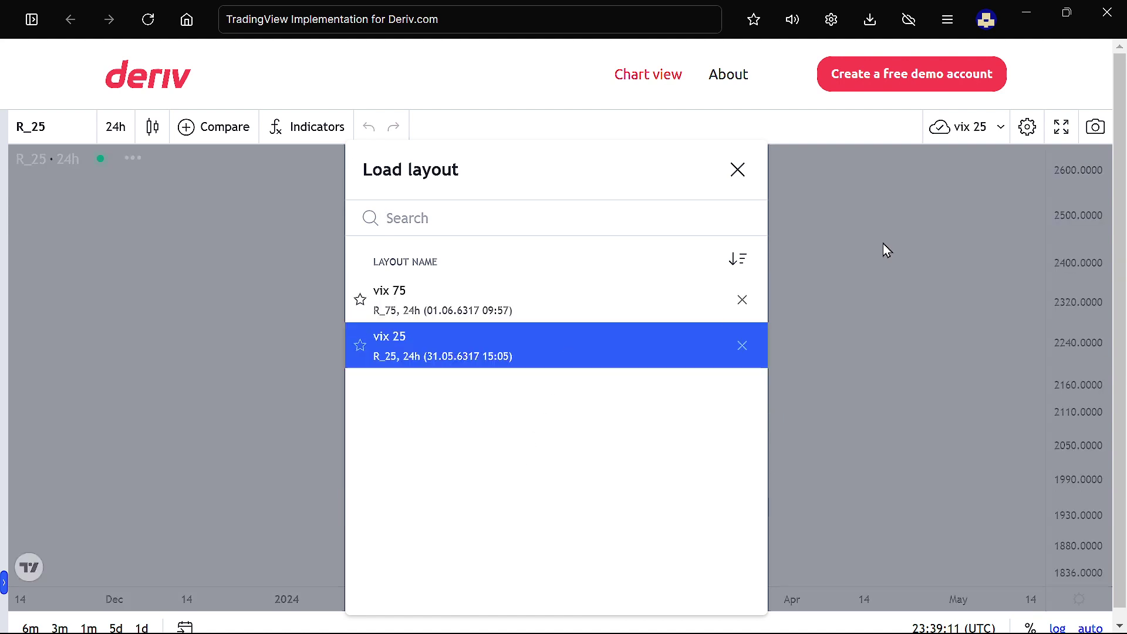
pyautogui.click(898, 204)
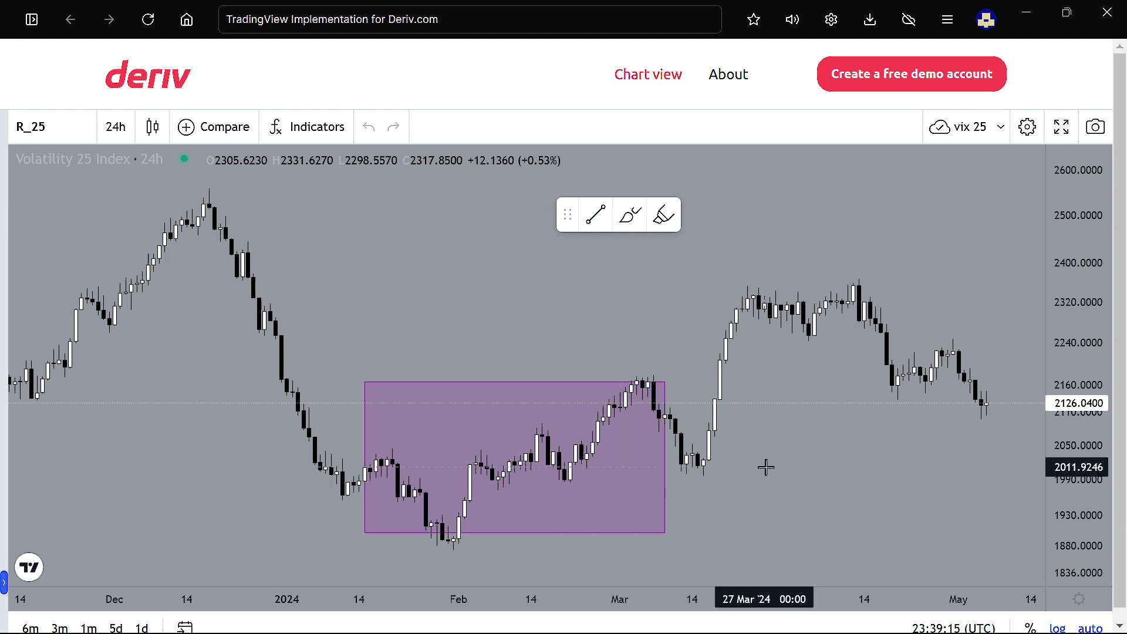
pyautogui.click(1003, 144)
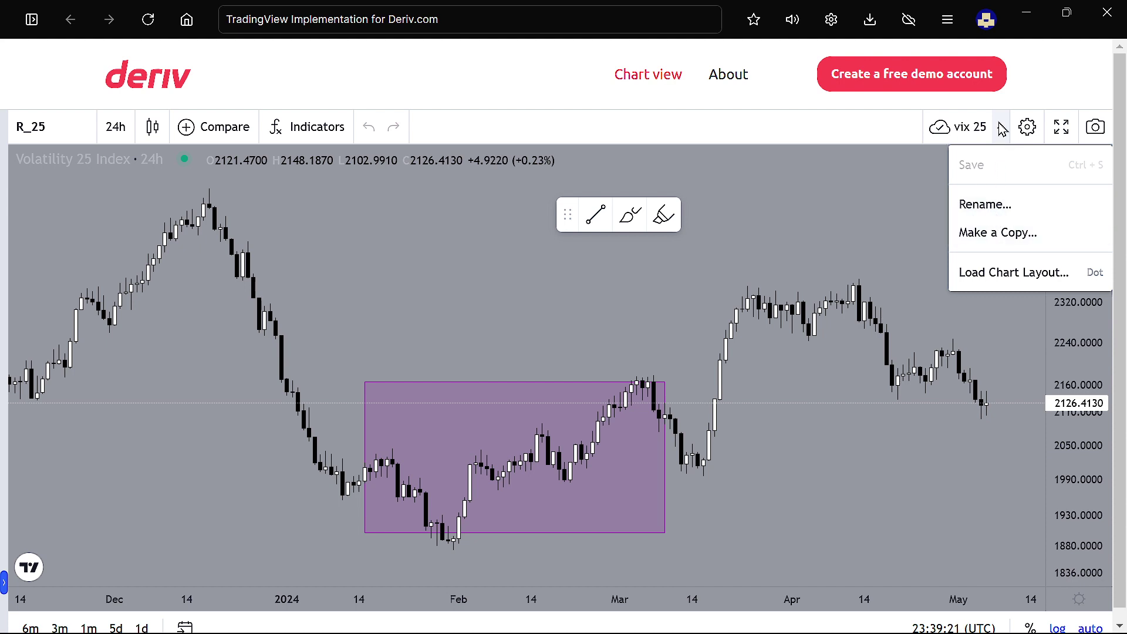
# Copy the vix 25 layout, replace the suggested name with 'vix 50', and save it.
pyautogui.click(1003, 129)
pyautogui.click(1002, 128)
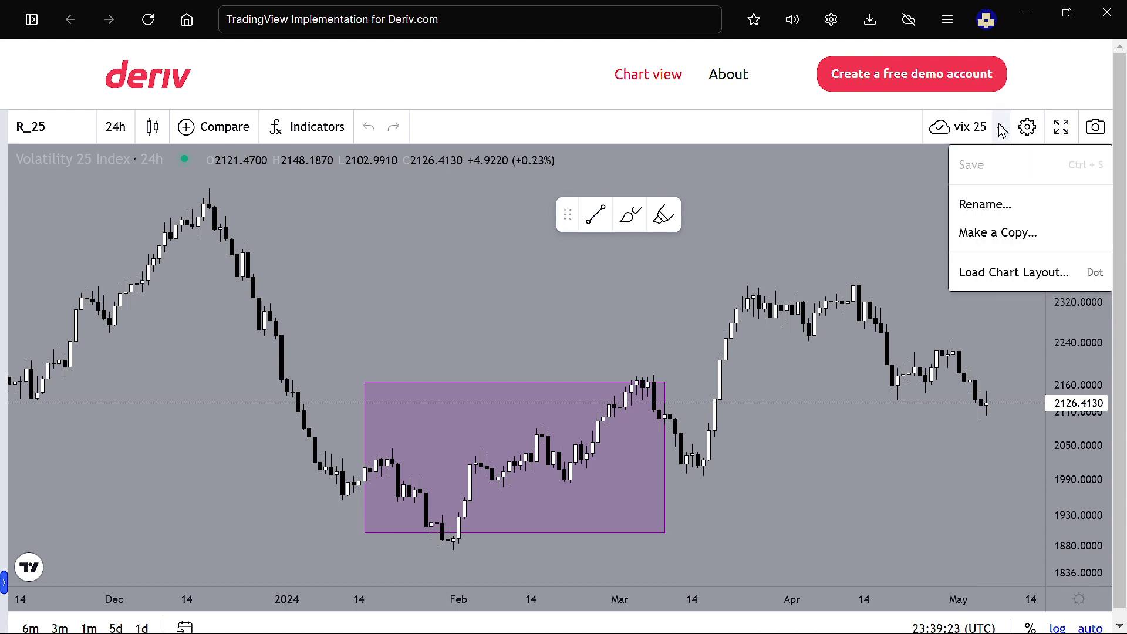
pyautogui.click(998, 233)
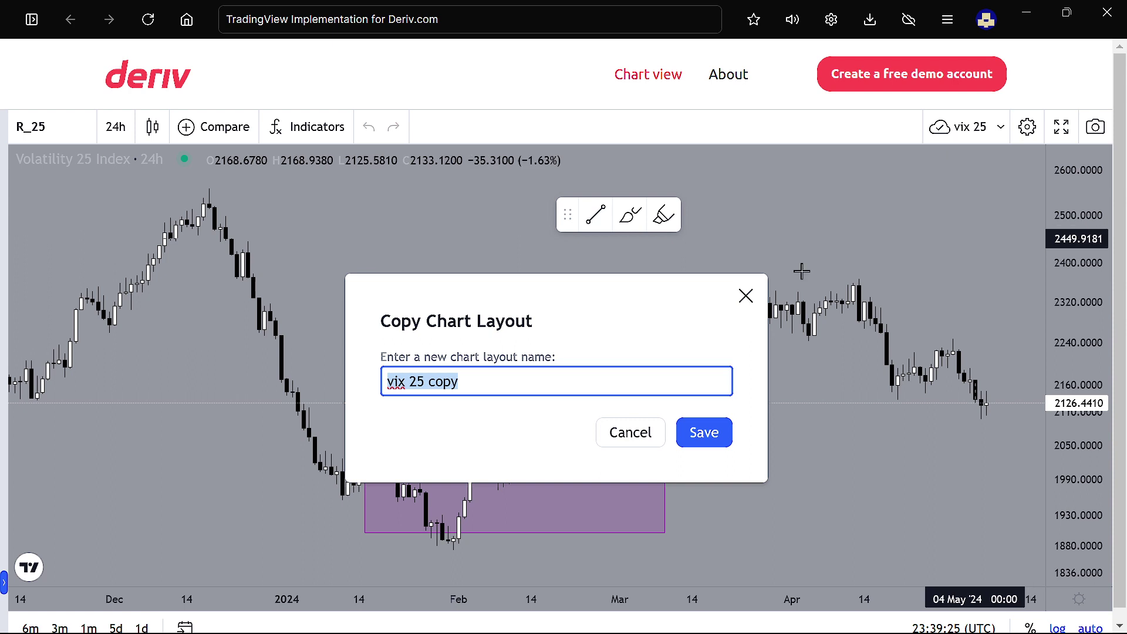
pyautogui.click(564, 374)
pyautogui.press('BackSpace')
pyautogui.press('BackSpace')
pyautogui.press('BackSpace')
pyautogui.press('BackSpace')
pyautogui.press('BackSpace')
pyautogui.press('BackSpace')
pyautogui.press('BackSpace')
pyautogui.press('BackSpace')
pyautogui.press('BackSpace')
pyautogui.press('BackSpace')
pyautogui.press('BackSpace')
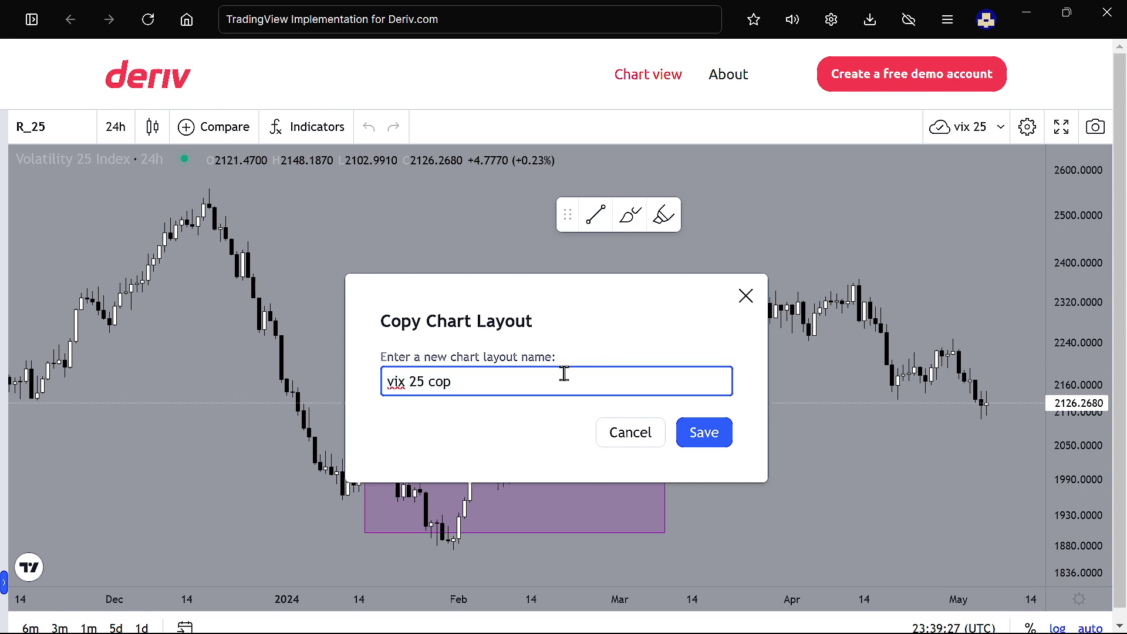
pyautogui.write('vix 50')
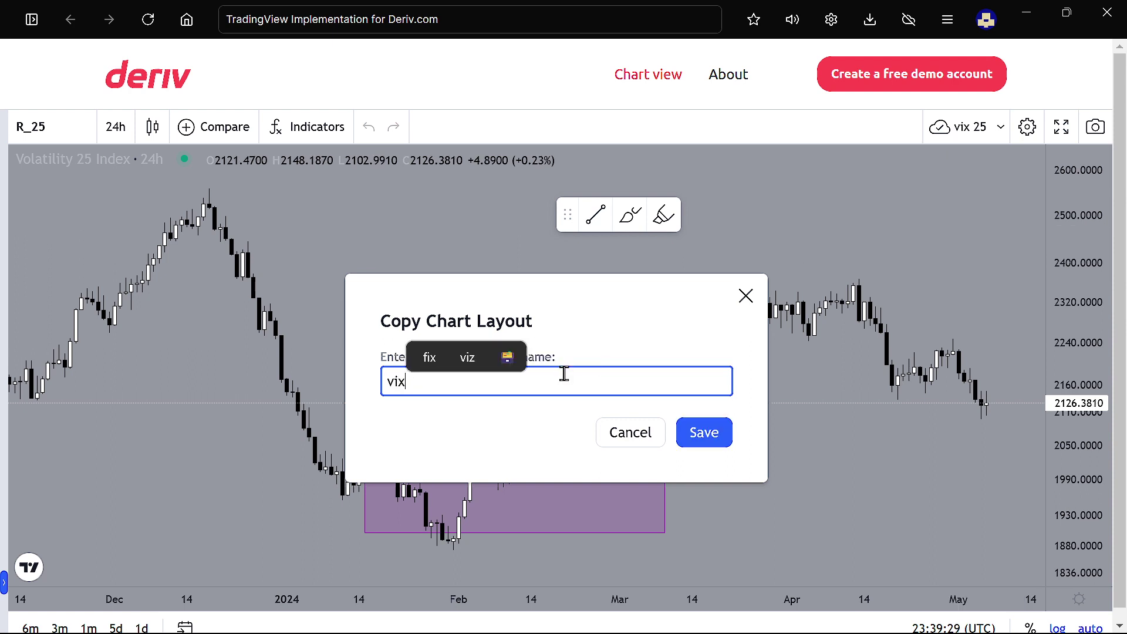
pyautogui.click(703, 434)
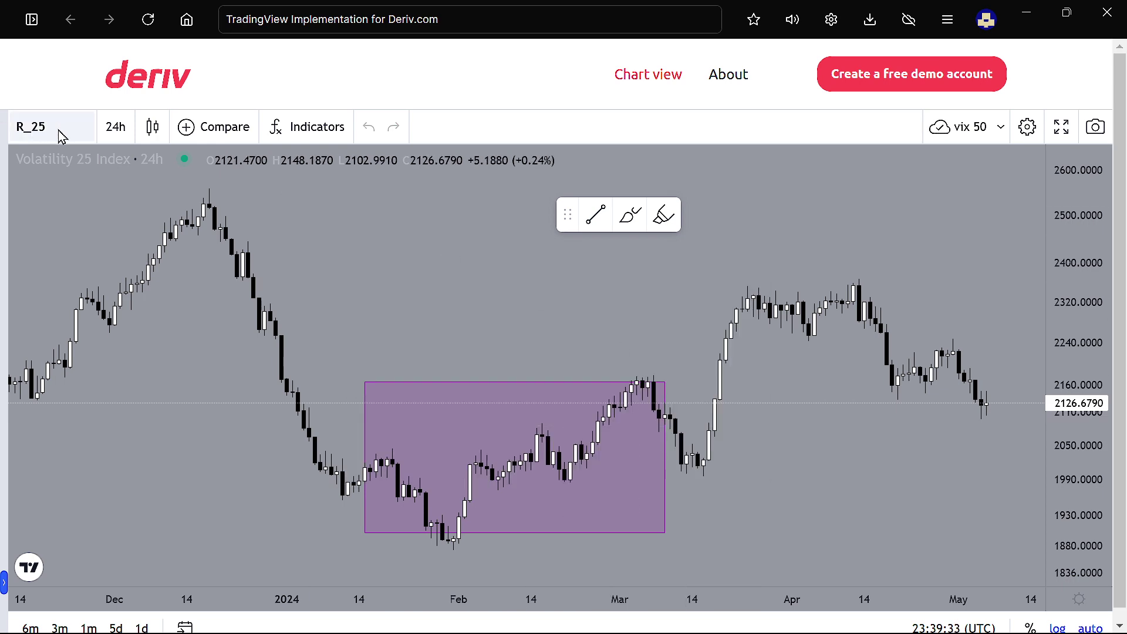
pyautogui.click(62, 135)
# Switch the chart symbol to R_50, the Volatility 50 Index.
pyautogui.click(76, 128)
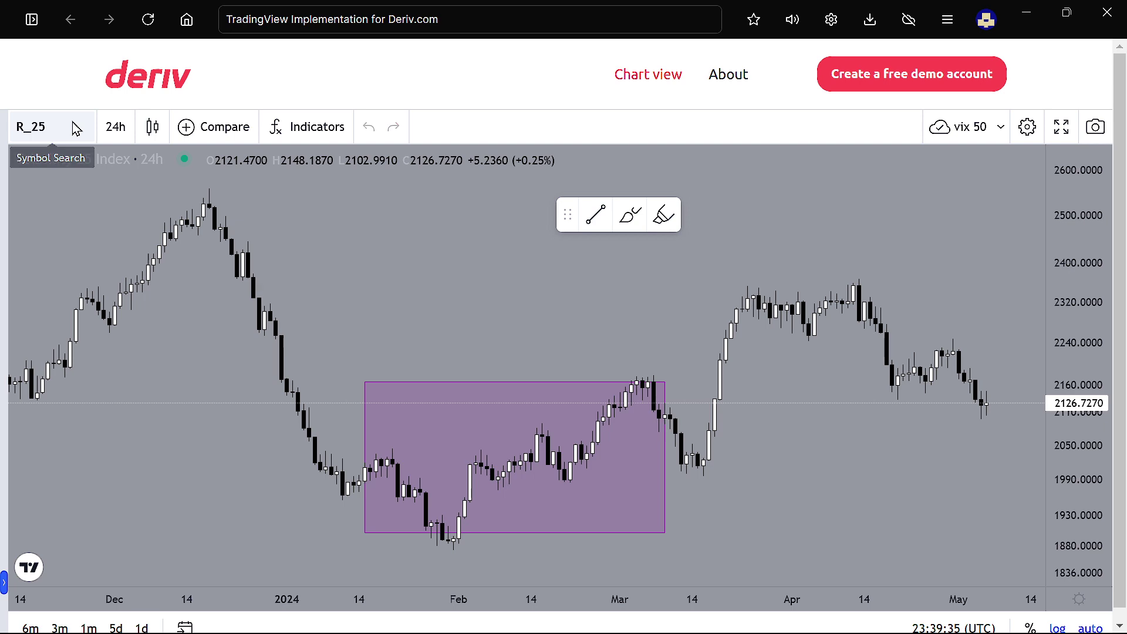
pyautogui.click(76, 128)
pyautogui.press('BackSpace')
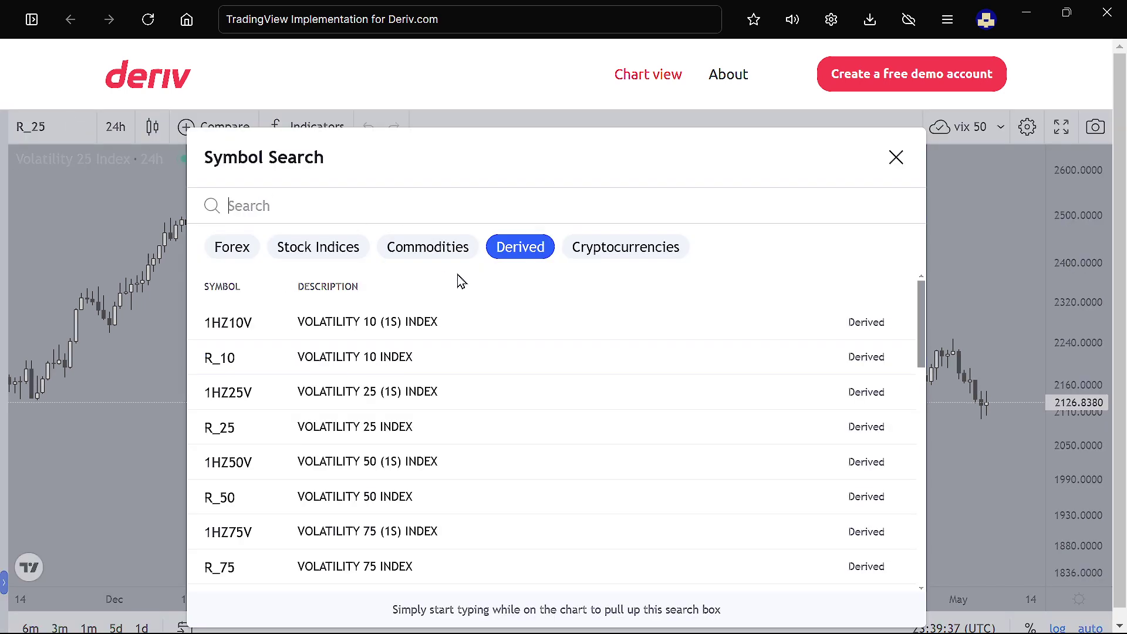
pyautogui.write('50')
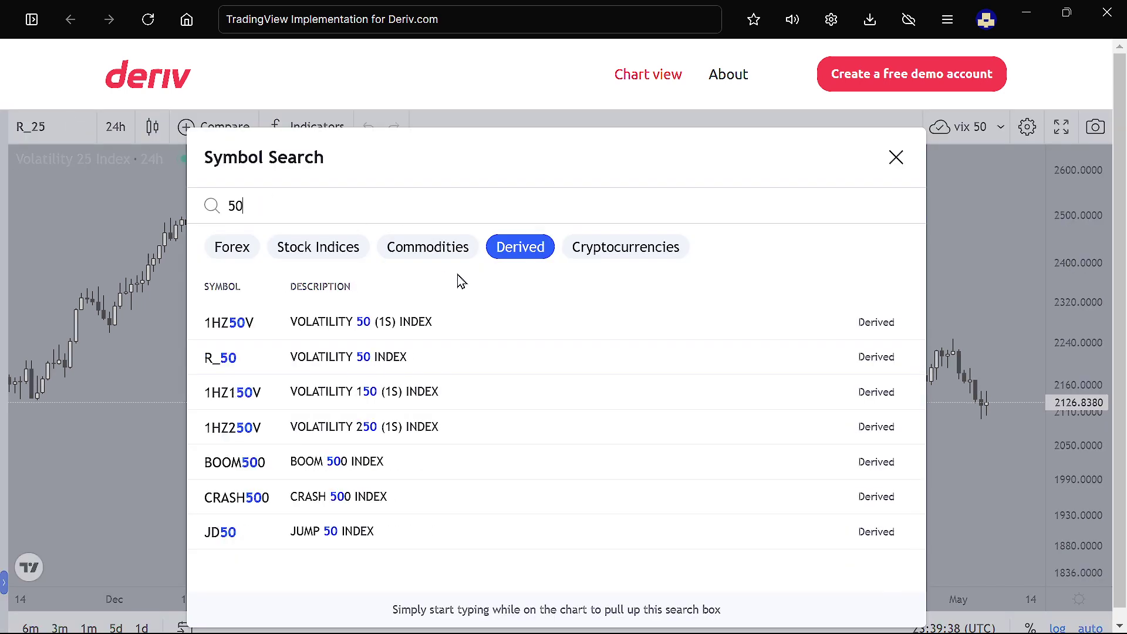
pyautogui.click(394, 359)
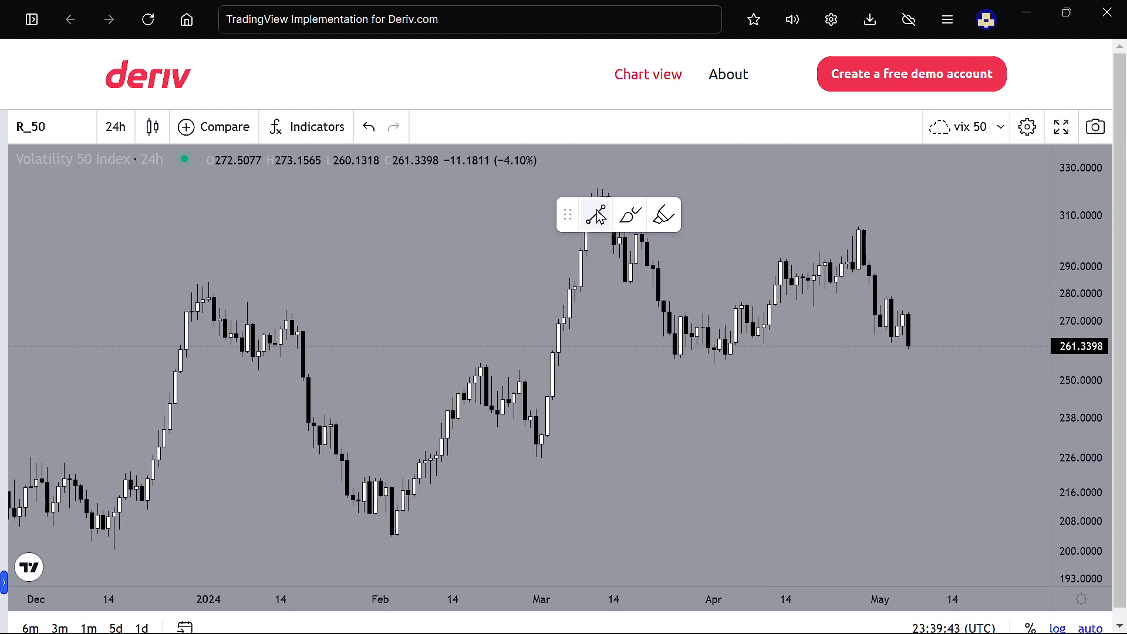
# Draw a pink freehand stroke across the March–April candles.
pyautogui.click(663, 217)
pyautogui.moveTo(719, 302)
pyautogui.mouseDown()
pyautogui.moveTo(837, 183)
pyautogui.moveTo(658, 380)
pyautogui.mouseUp()
pyautogui.moveTo(502, 380); pyautogui.dragTo(830, 463)
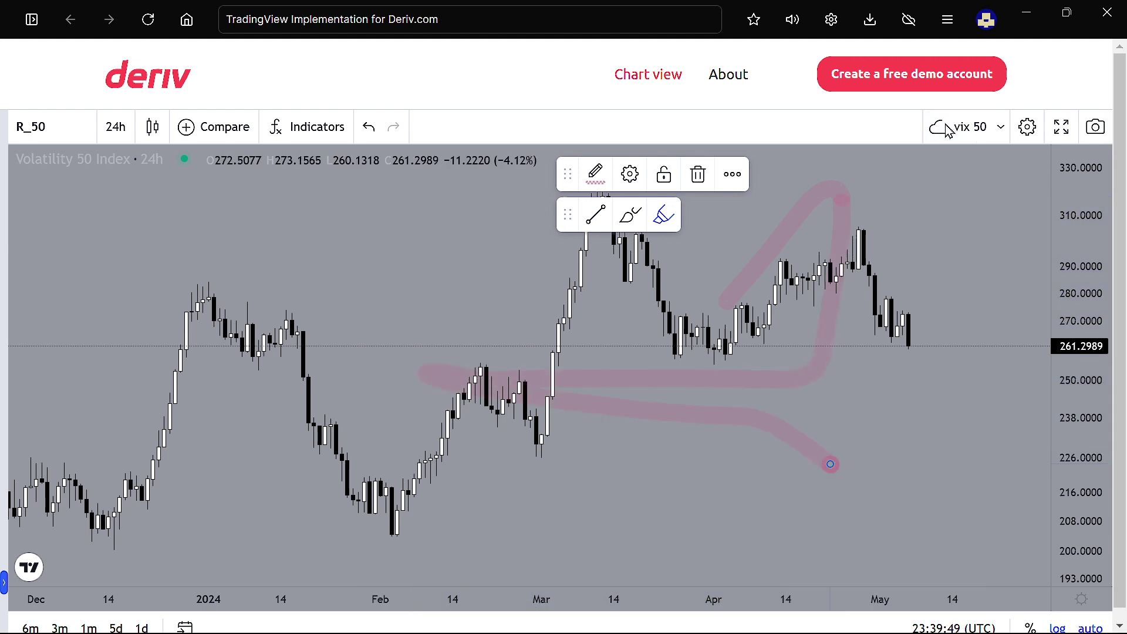
# Review the saved layouts list, then close the Deriv chart app window.
pyautogui.click(1003, 129)
pyautogui.click(1016, 265)
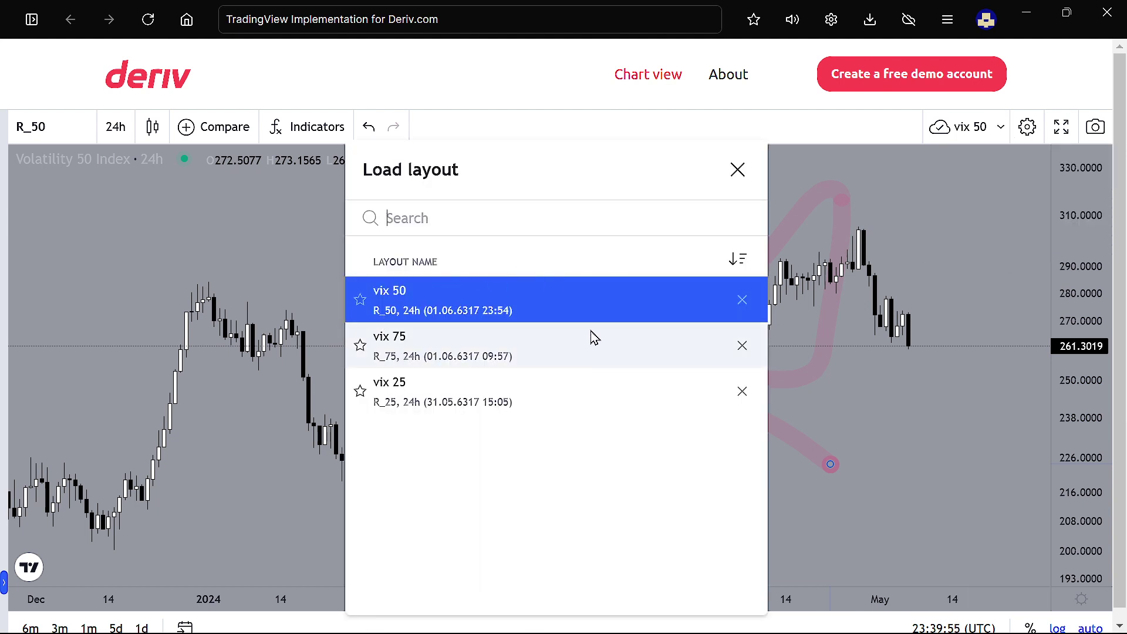
pyautogui.click(870, 435)
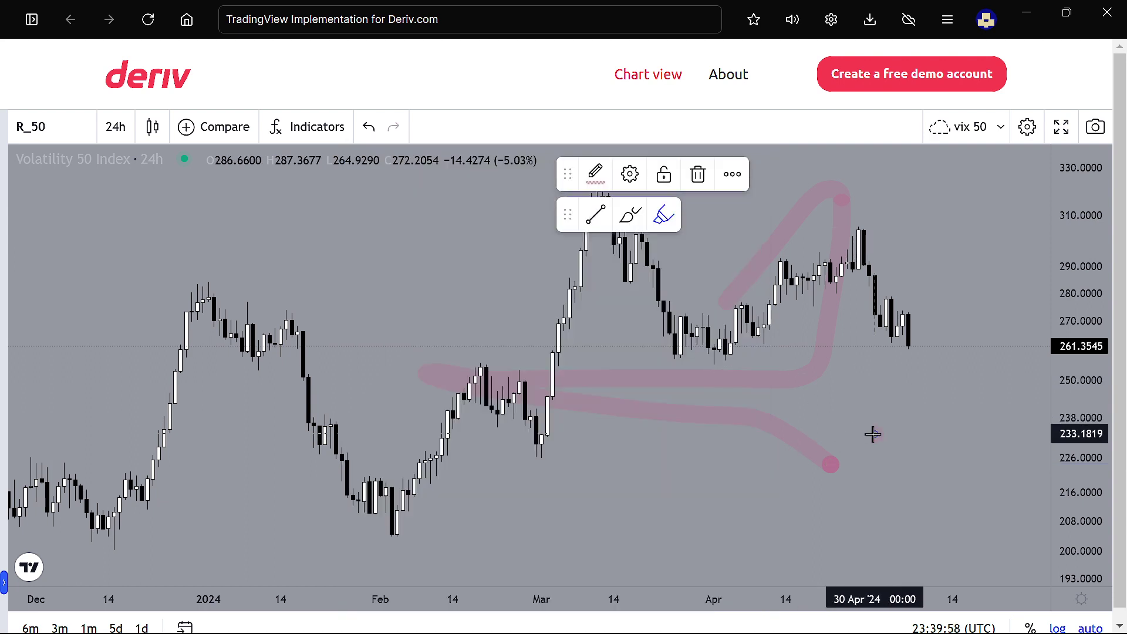
pyautogui.click(1102, 23)
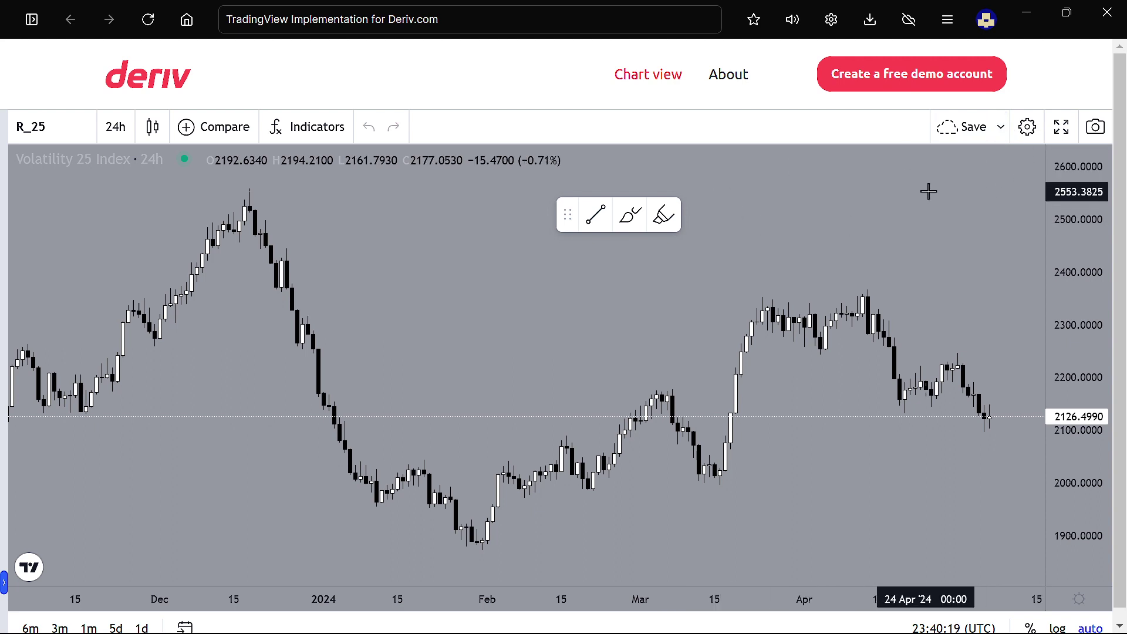
# Load vix 25, vix 75 and vix 50 in turn from the saved layouts, ending on vix 50.
pyautogui.click(1002, 130)
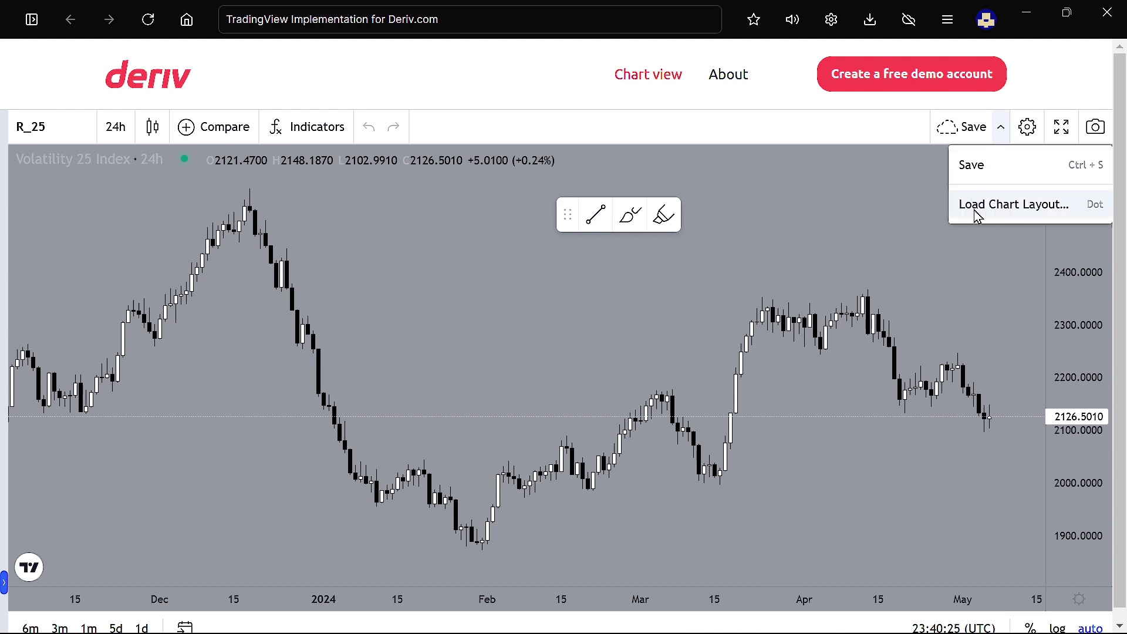
pyautogui.click(1004, 203)
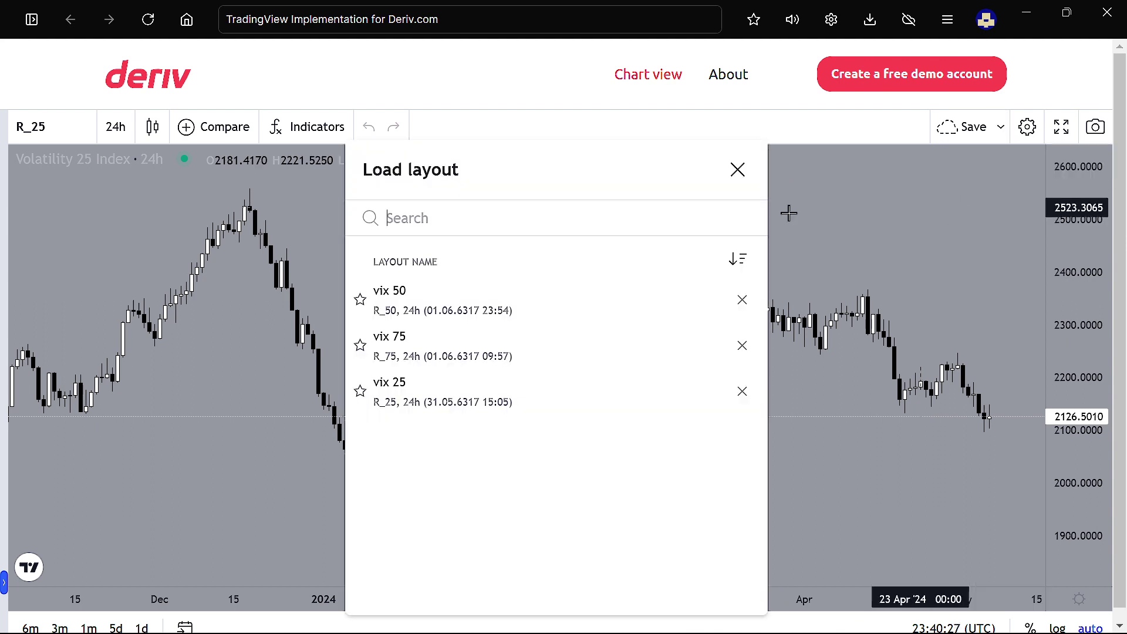
pyautogui.click(483, 394)
pyautogui.moveTo(616, 169)
pyautogui.mouseDown()
pyautogui.moveTo(90, 262)
pyautogui.moveTo(153, 229)
pyautogui.moveTo(307, 182)
pyautogui.mouseUp()
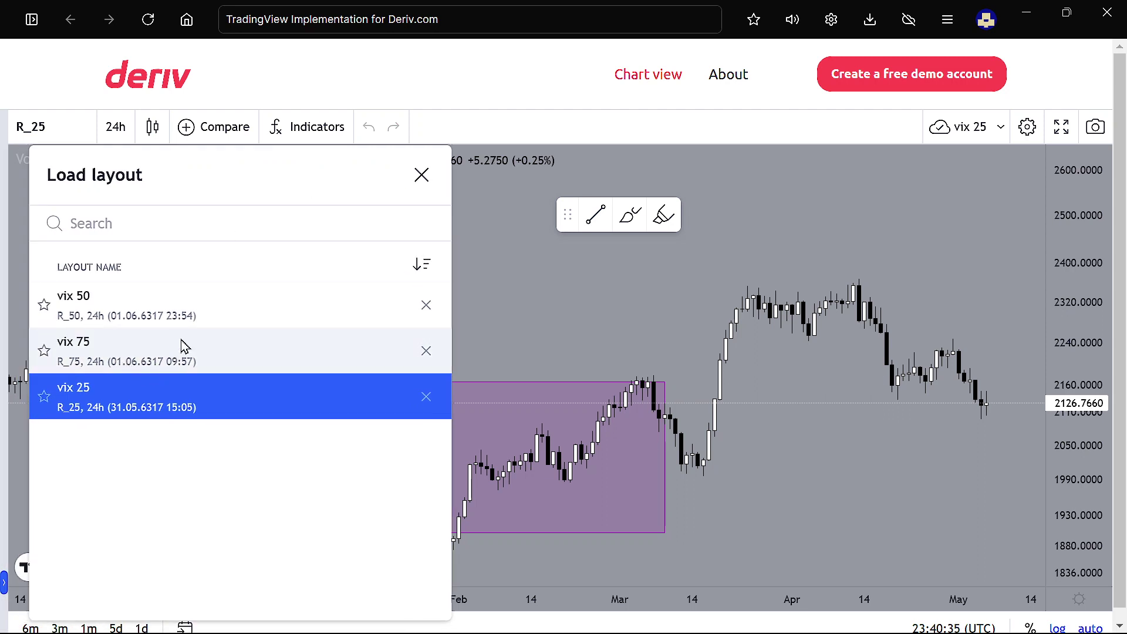
pyautogui.click(180, 350)
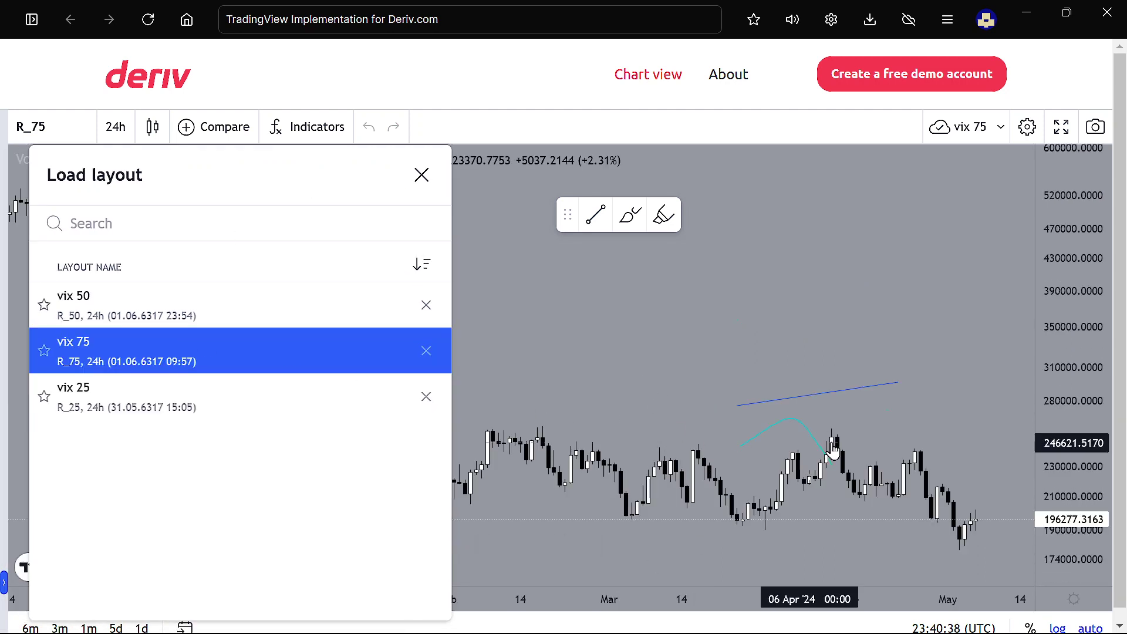
pyautogui.click(323, 305)
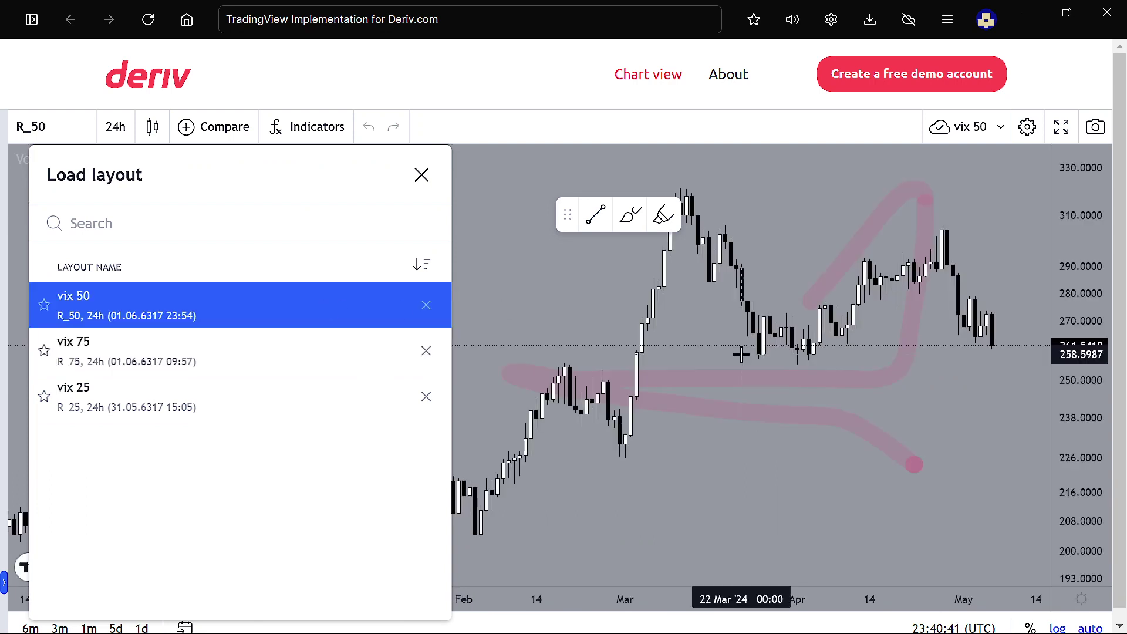
pyautogui.click(741, 354)
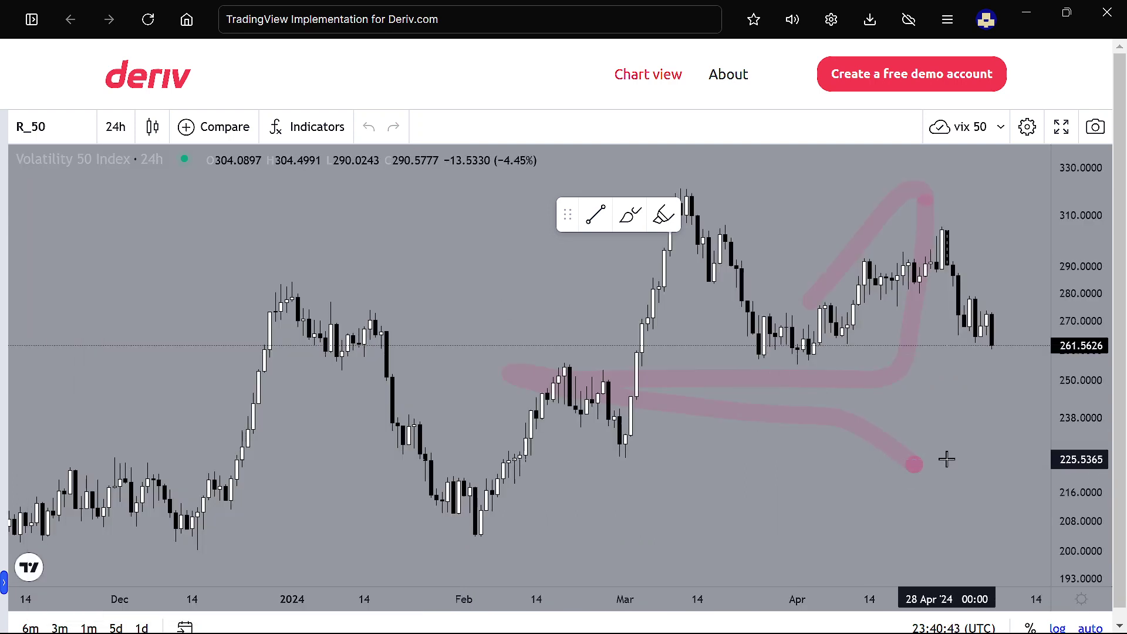
pyautogui.moveTo(941, 434); pyautogui.dragTo(924, 429)
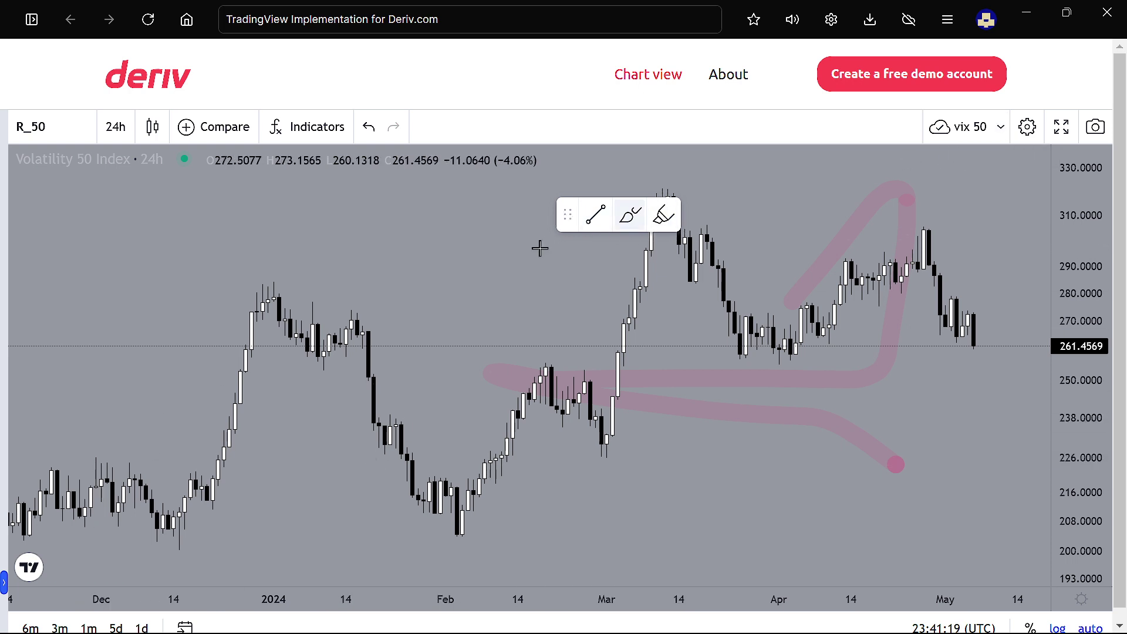
# Star 5m, 15m, 1h, 4h and 24h as favourite chart intervals.
pyautogui.click(4, 583)
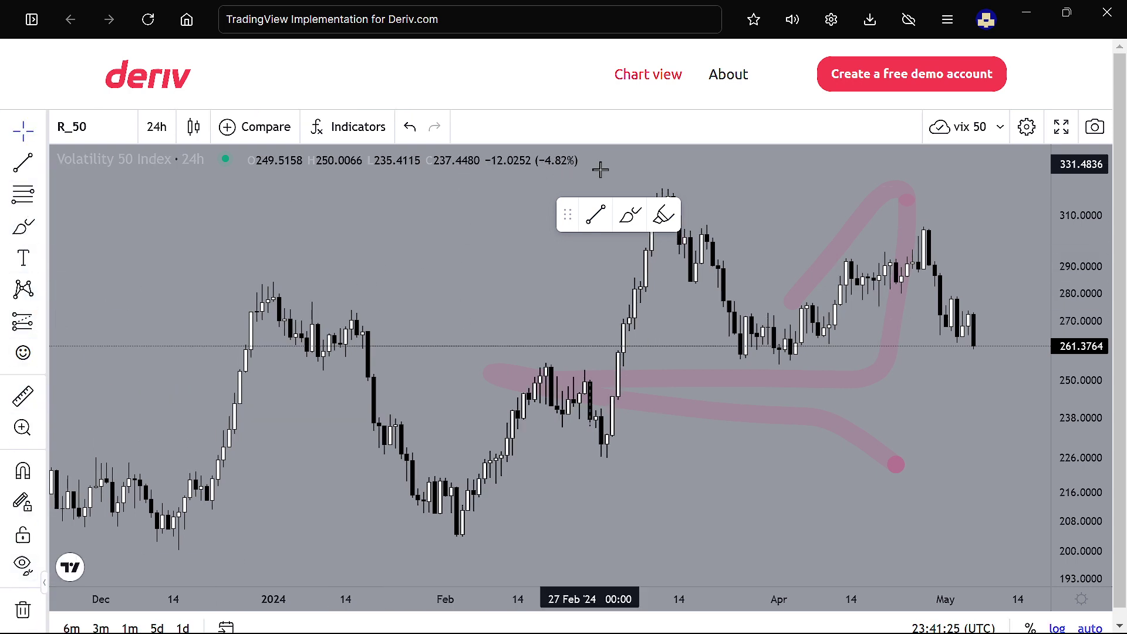
pyautogui.click(173, 133)
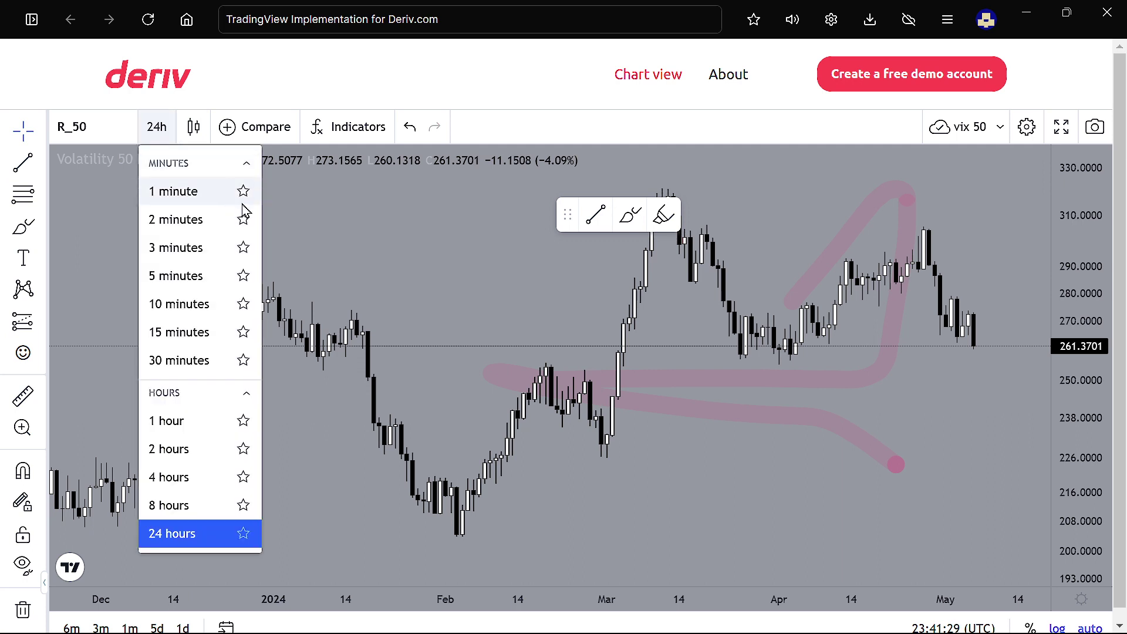
pyautogui.click(244, 275)
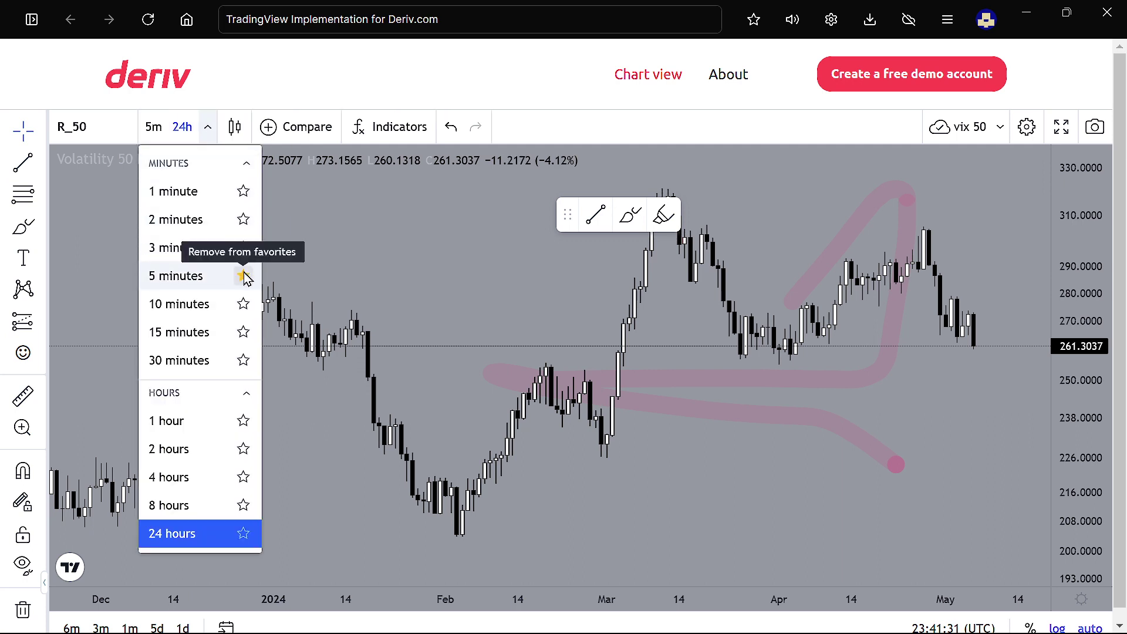
pyautogui.click(243, 331)
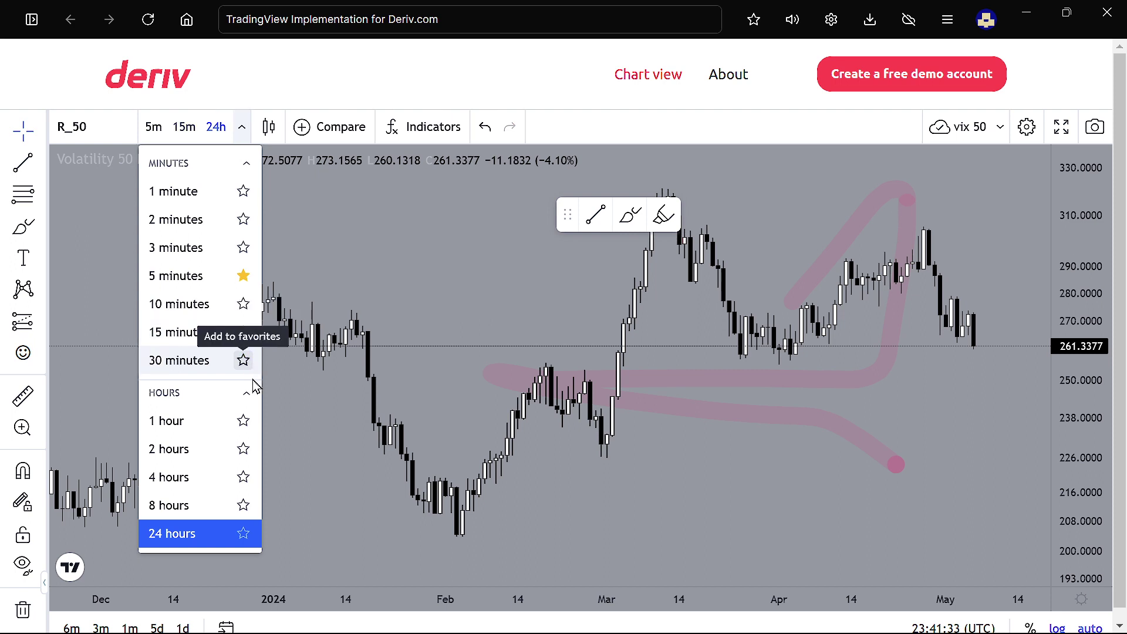
pyautogui.click(243, 421)
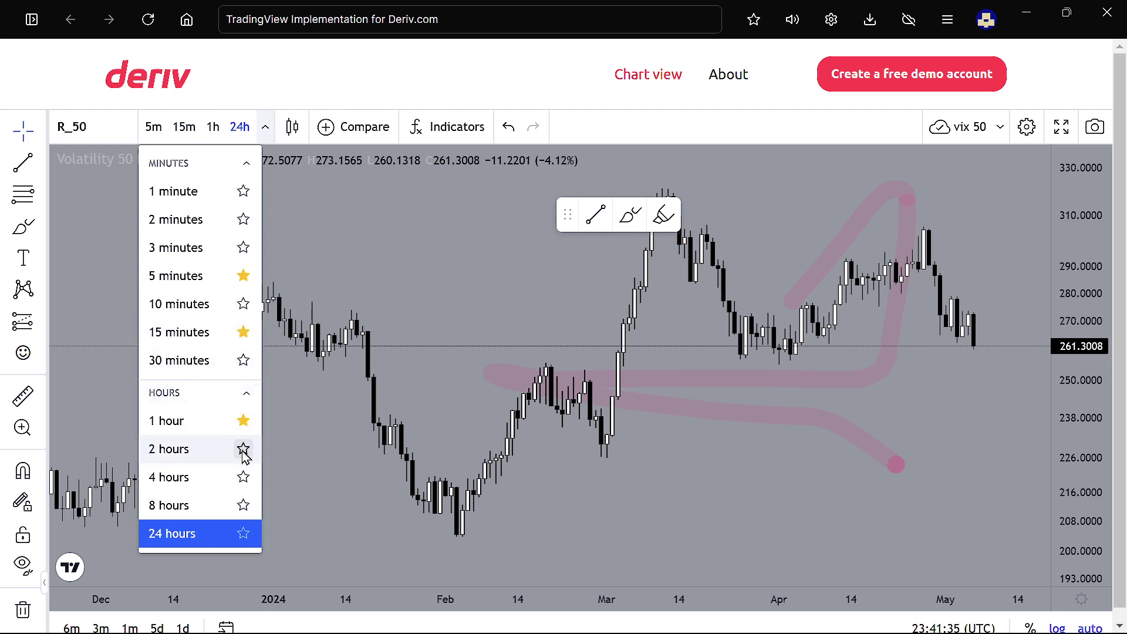
pyautogui.click(244, 477)
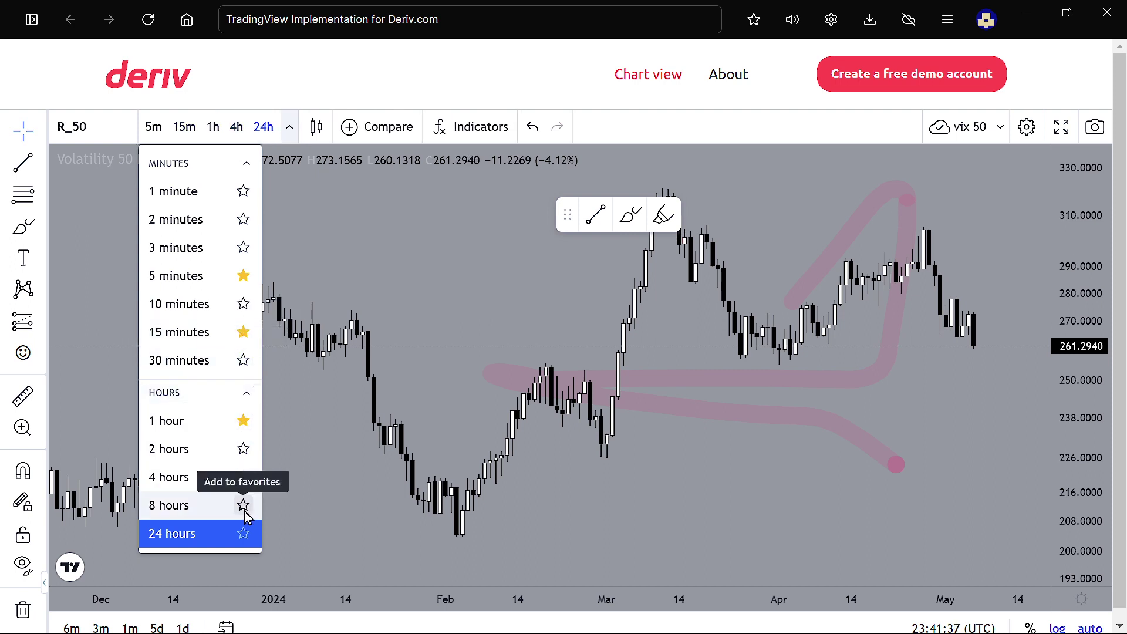
pyautogui.click(243, 533)
pyautogui.click(289, 127)
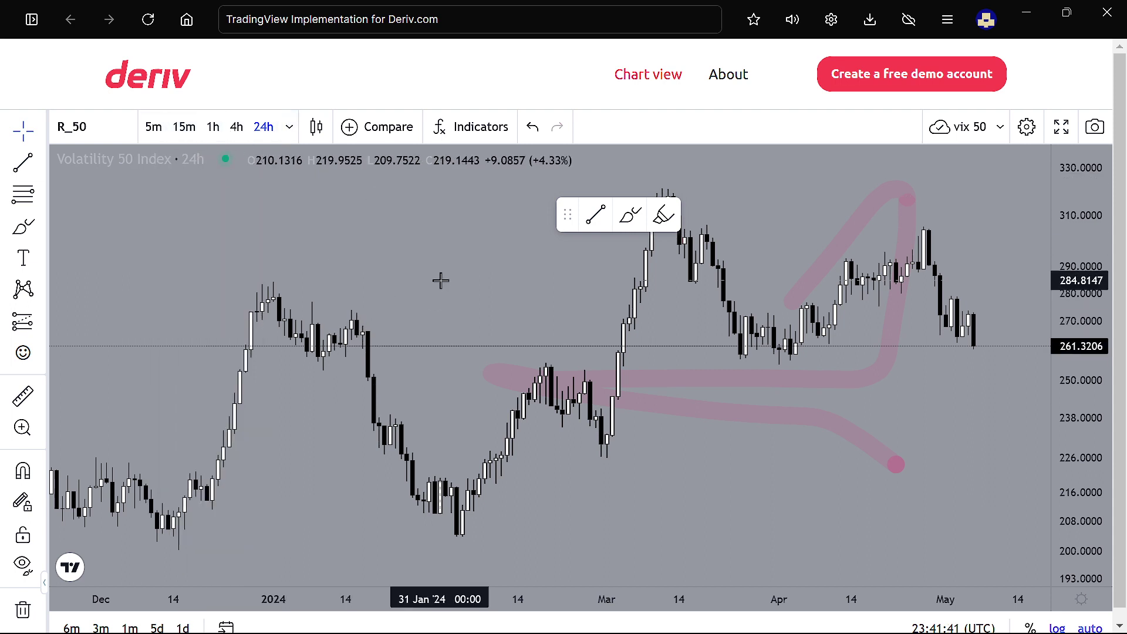
# Hide the drawing toolbar and pan the chart left.
pyautogui.click(45, 583)
pyautogui.moveTo(616, 414); pyautogui.dragTo(574, 414)
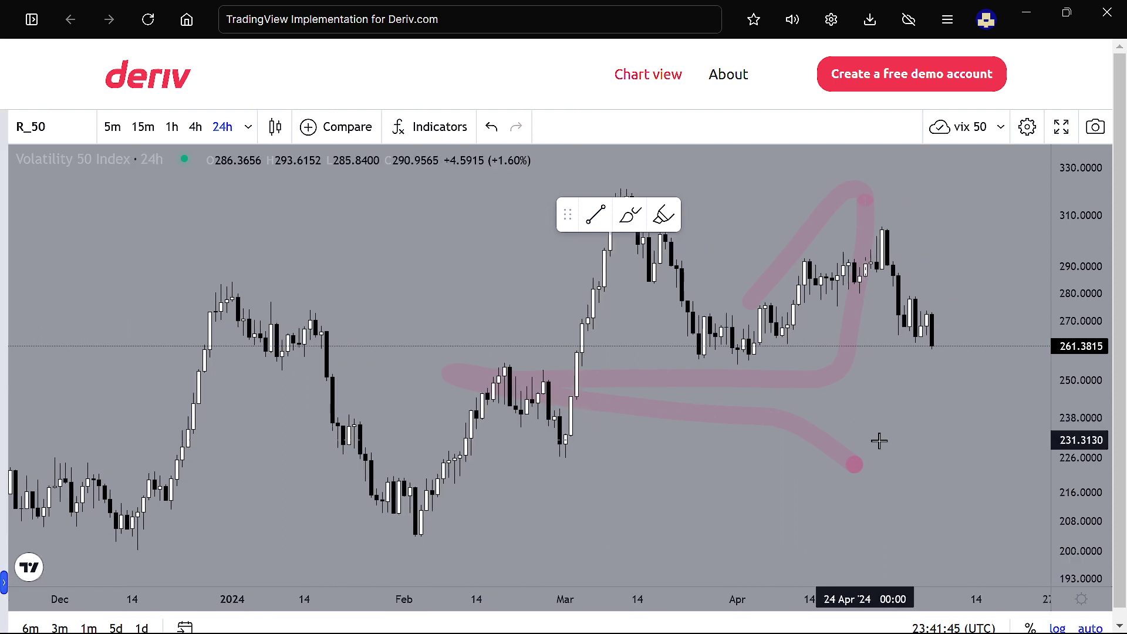
pyautogui.moveTo(918, 441); pyautogui.dragTo(853, 423)
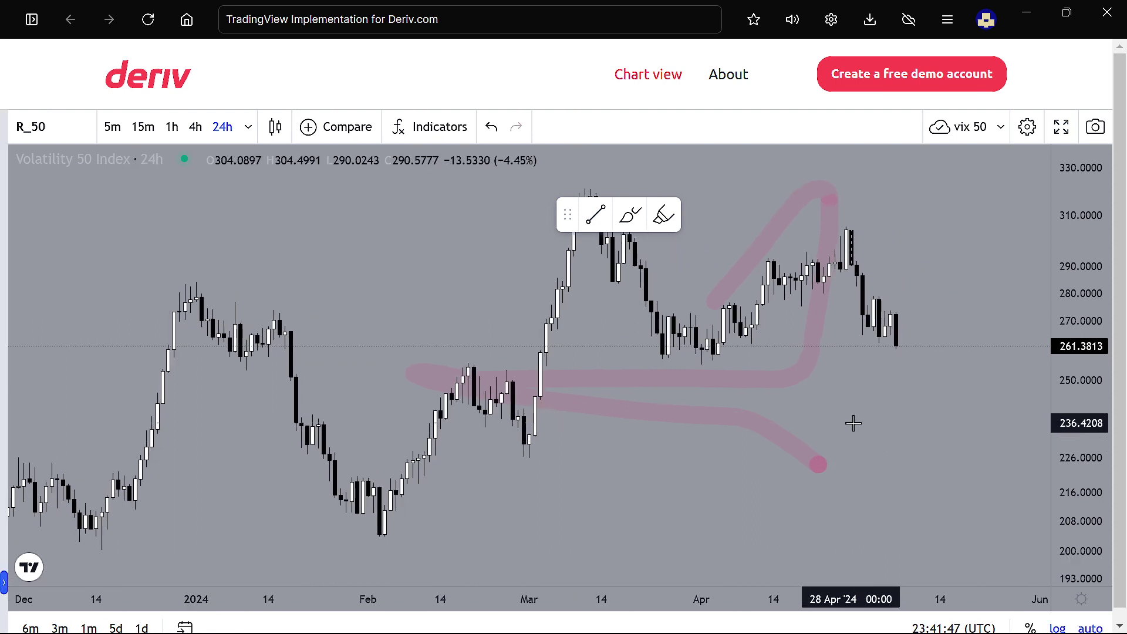